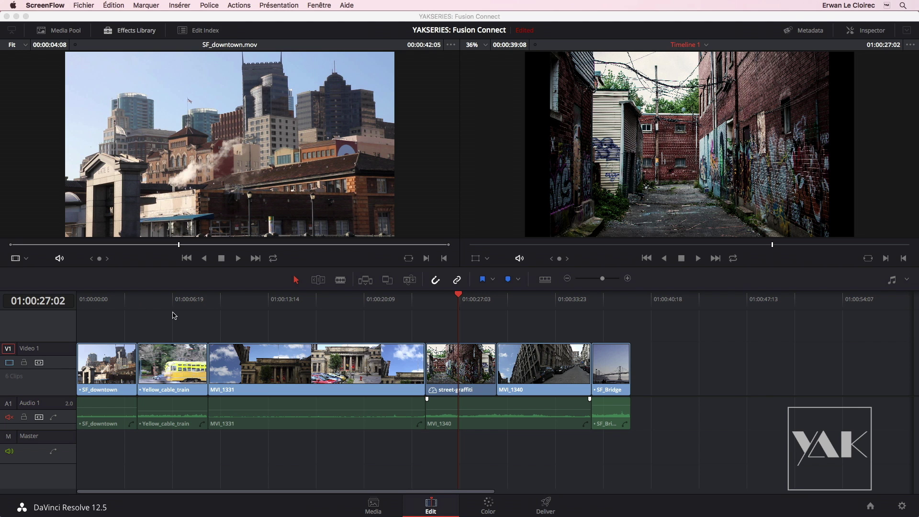
# - Position the timeline playhead at 01:00:26:23 over the street-graffiti clip
pyautogui.click(297, 307)
pyautogui.moveTo(267, 303); pyautogui.dragTo(466, 381)
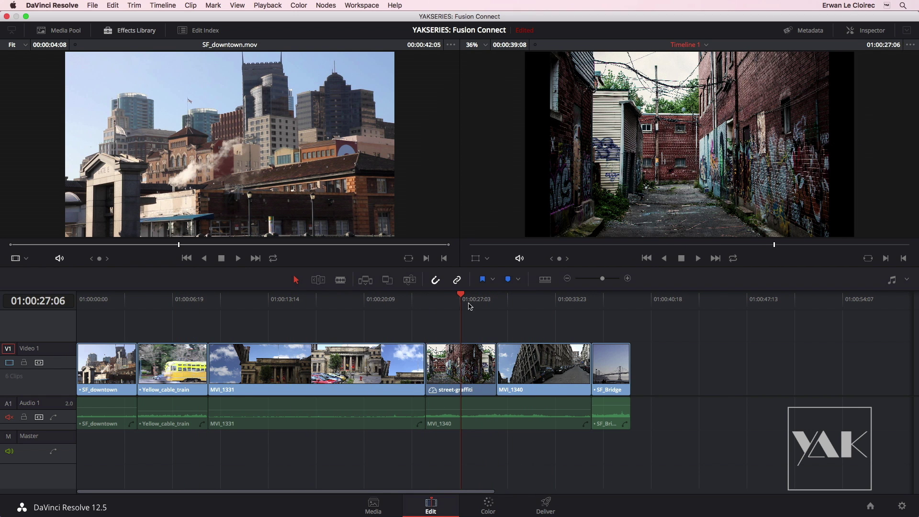
pyautogui.press('Left')
pyautogui.press('Left')
pyautogui.press('Left')
pyautogui.press('Left')
pyautogui.press('Left')
pyautogui.press('Left')
pyautogui.press('Left')
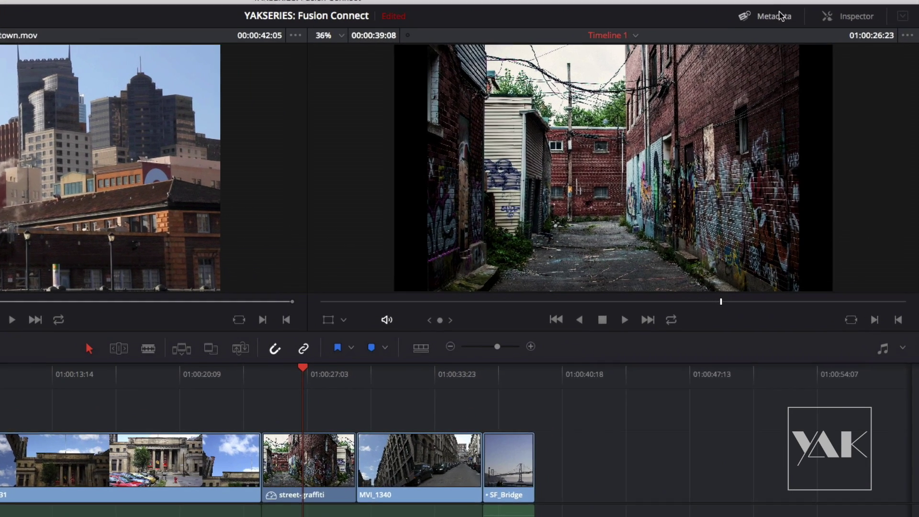
# - Examine the Camera metadata of the street-graffiti clip, including shutter, ISO, aperture and focal point, and close the metadata view
pyautogui.click(805, 30)
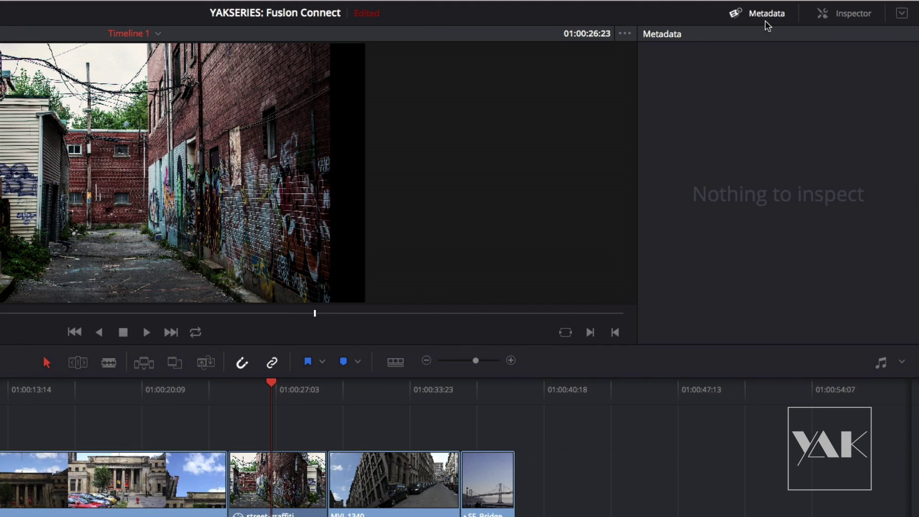
pyautogui.click(400, 471)
pyautogui.click(290, 488)
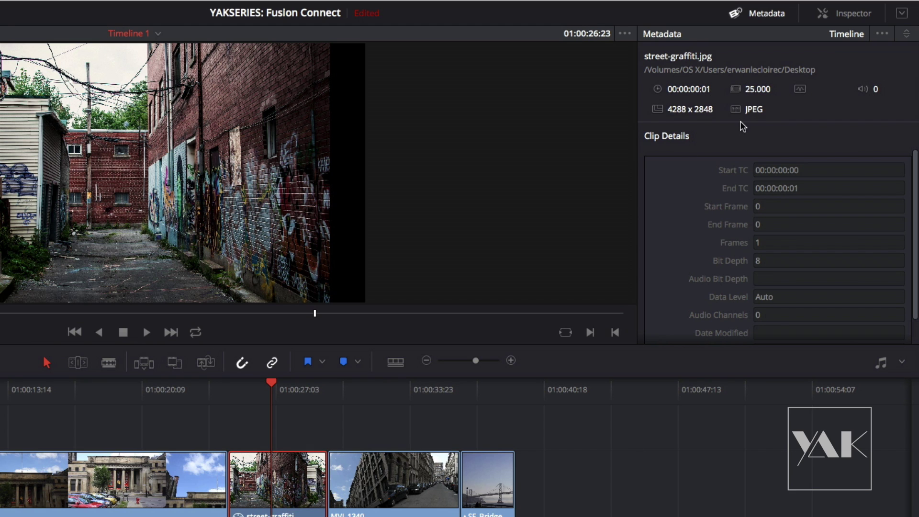
pyautogui.click(907, 37)
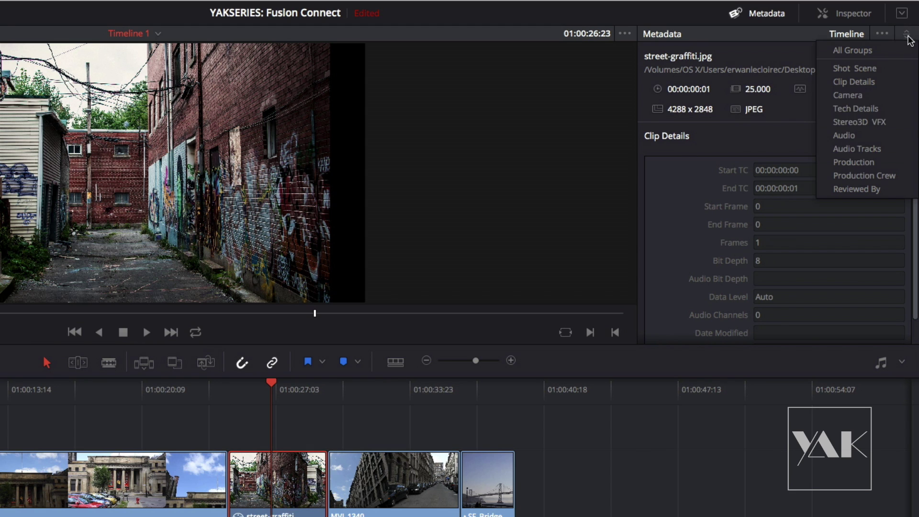
pyautogui.click(844, 96)
pyautogui.moveTo(914, 205); pyautogui.dragTo(916, 253)
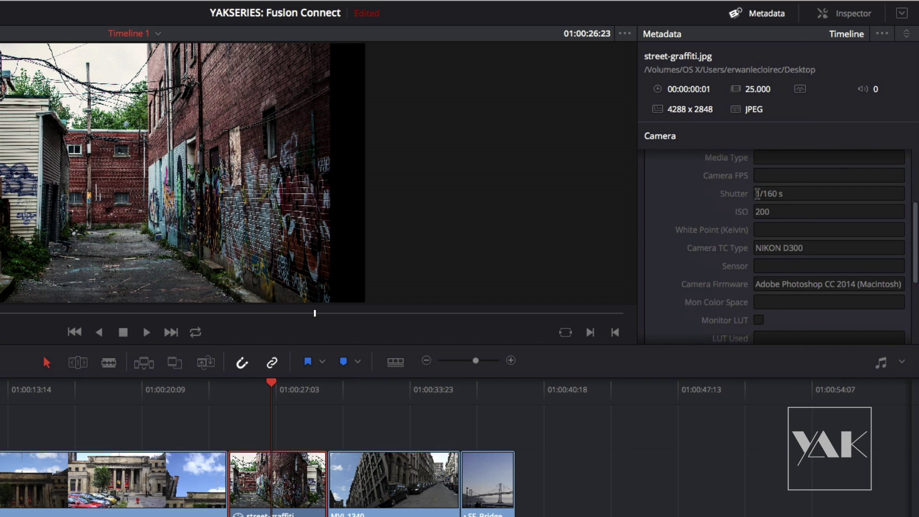
pyautogui.moveTo(915, 277); pyautogui.dragTo(916, 341)
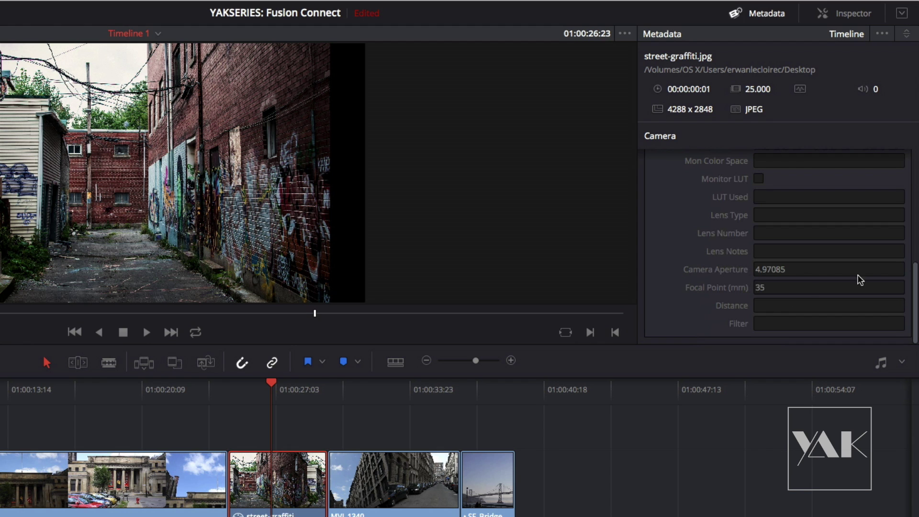
pyautogui.moveTo(914, 298); pyautogui.dragTo(896, 143)
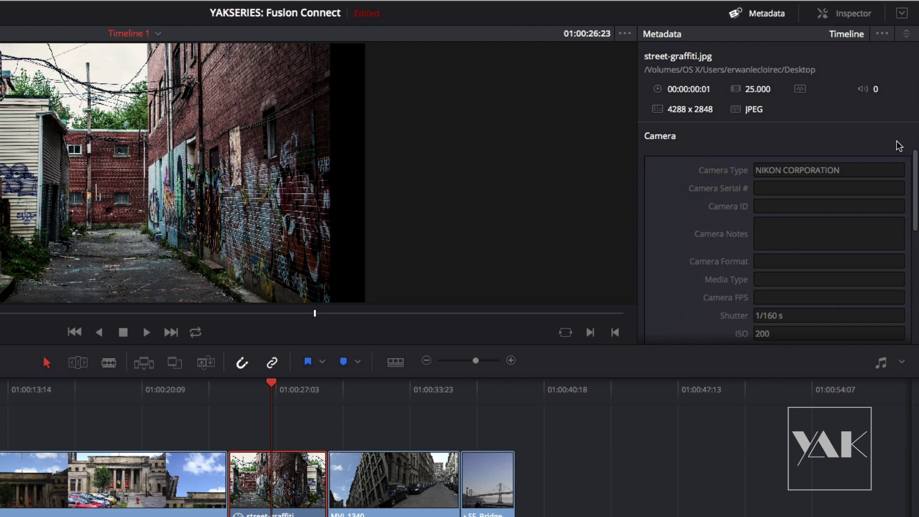
pyautogui.click(738, 14)
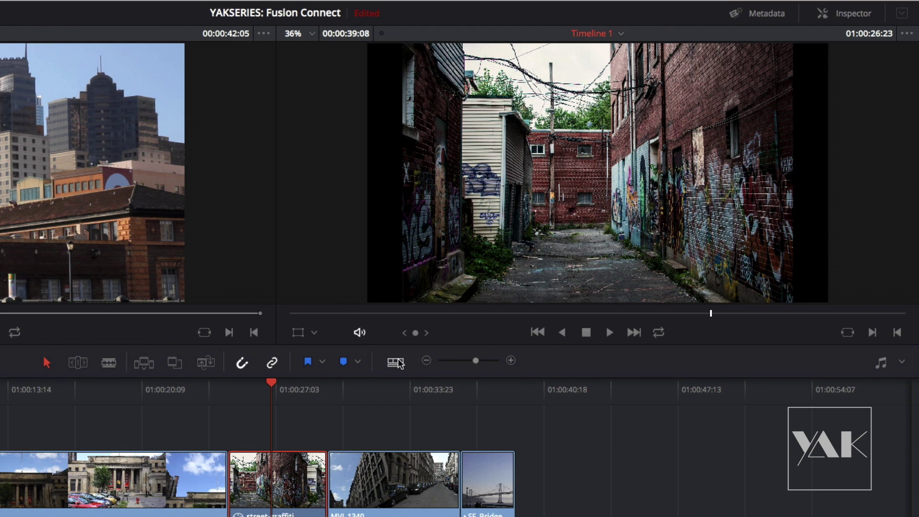
pyautogui.click(771, 15)
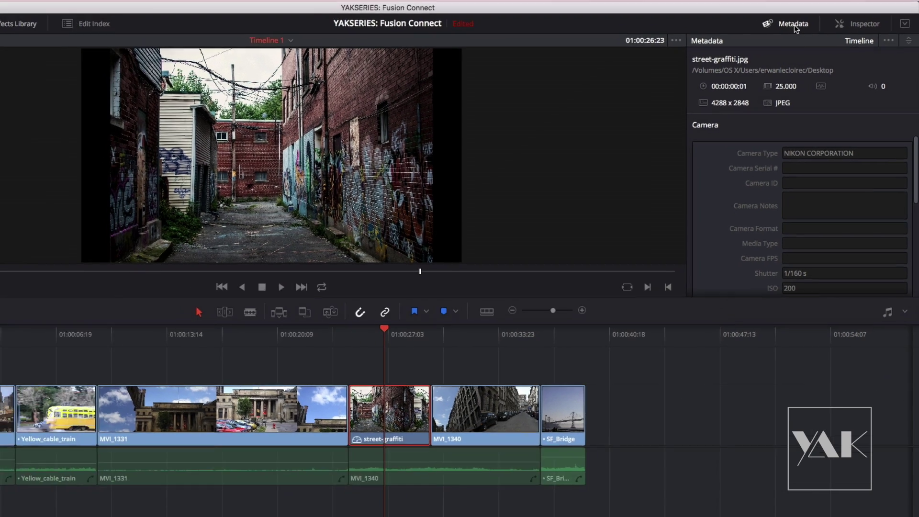
pyautogui.click(761, 13)
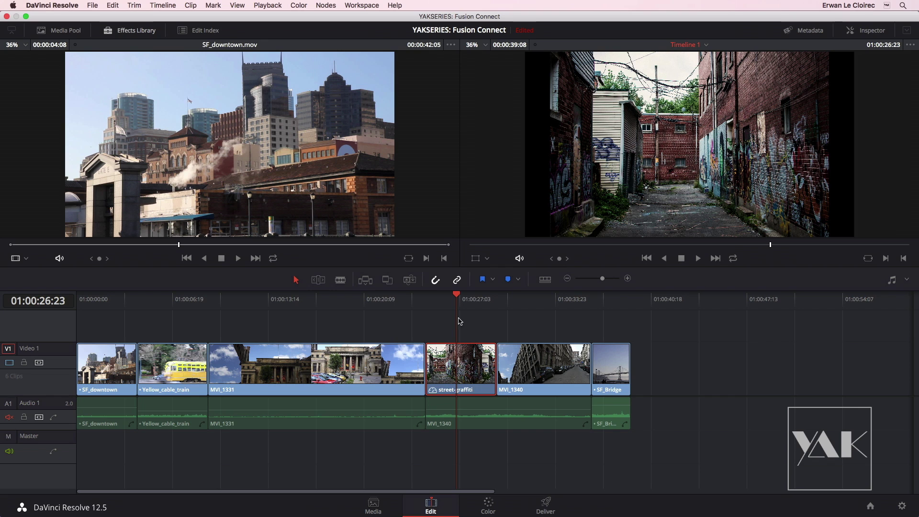
# - Start a new Fusion Connect clip from the street-graffiti clip and name it Rue 3D
pyautogui.moveTo(458, 298); pyautogui.dragTo(451, 299)
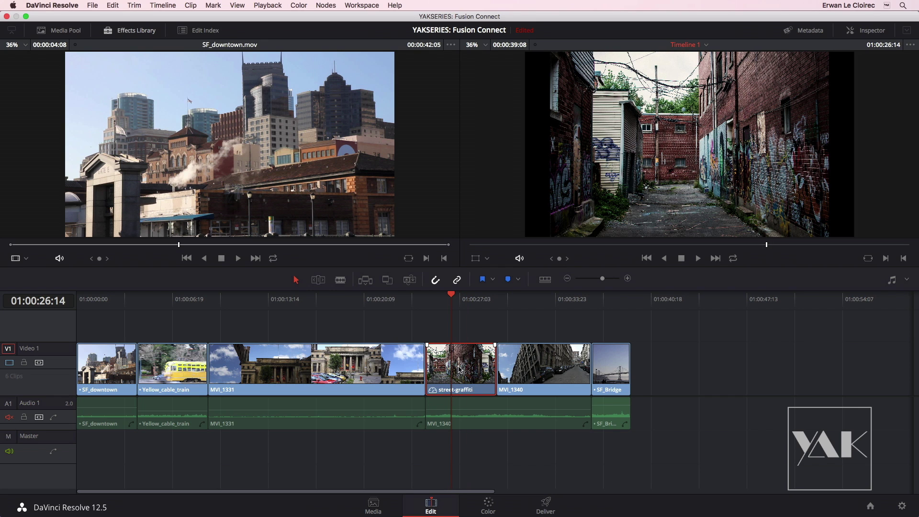
pyautogui.rightClick(460, 372)
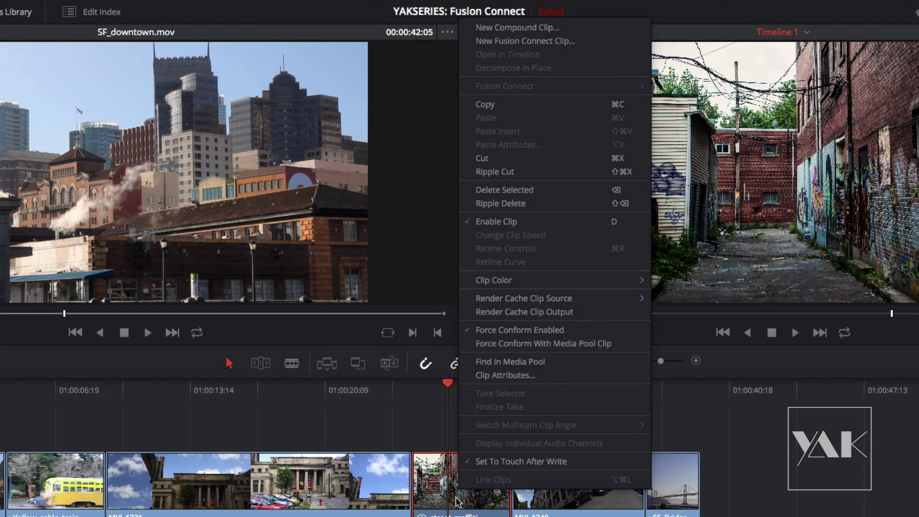
pyautogui.click(511, 45)
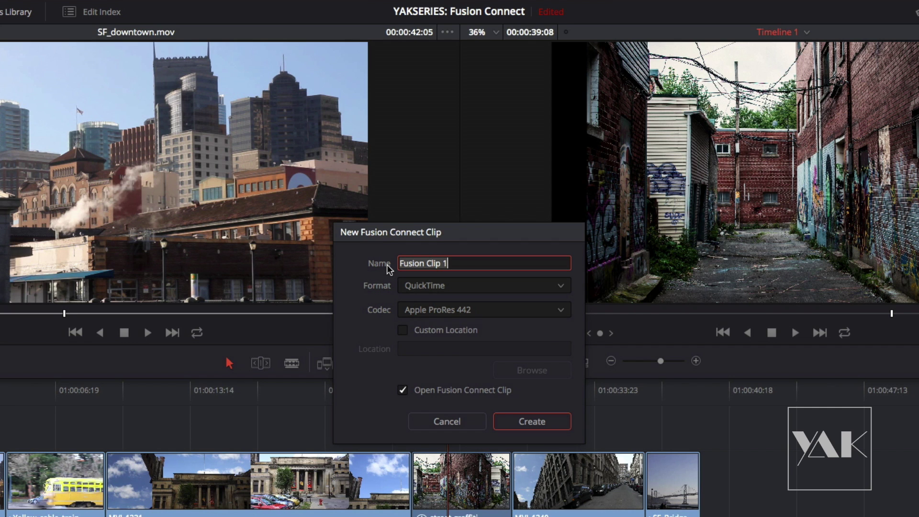
pyautogui.write('Rue 3D')
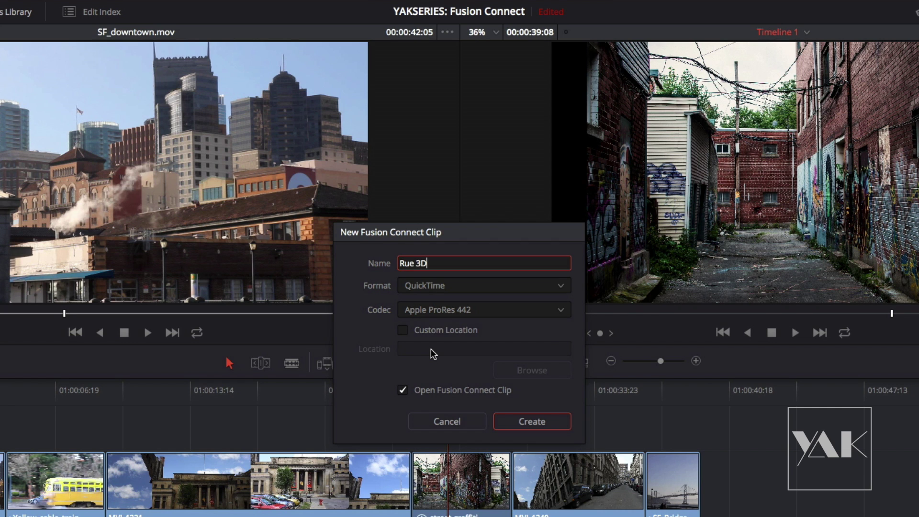
# - Set the Fusion Connect clip's format to QuickTime and its codec to Apple ProRes 442
pyautogui.click(452, 288)
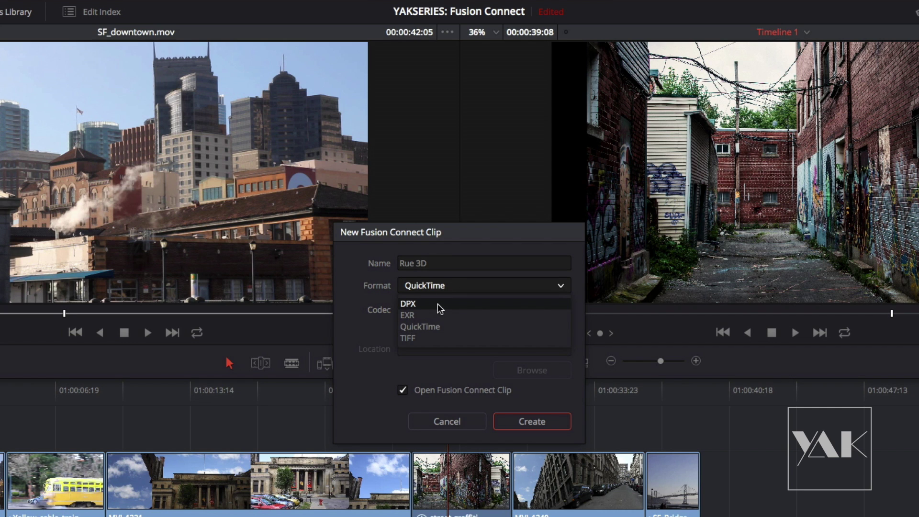
pyautogui.click(437, 328)
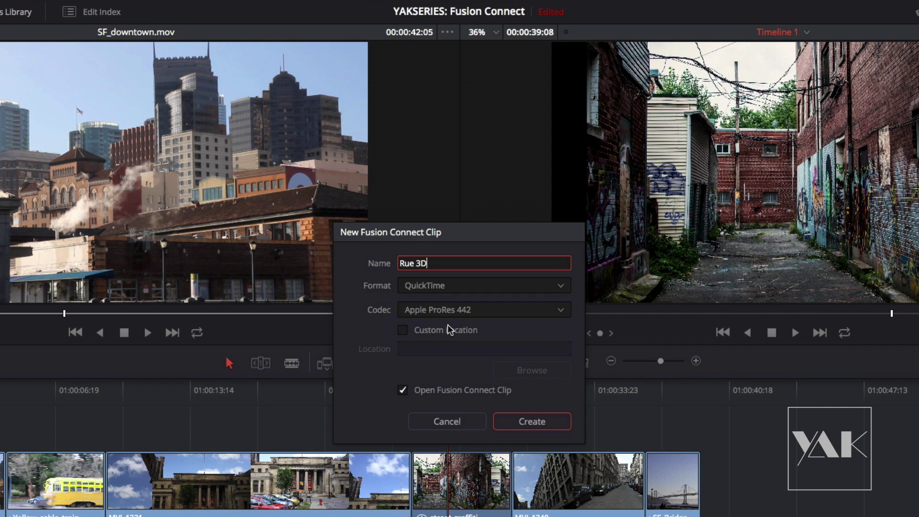
pyautogui.click(452, 311)
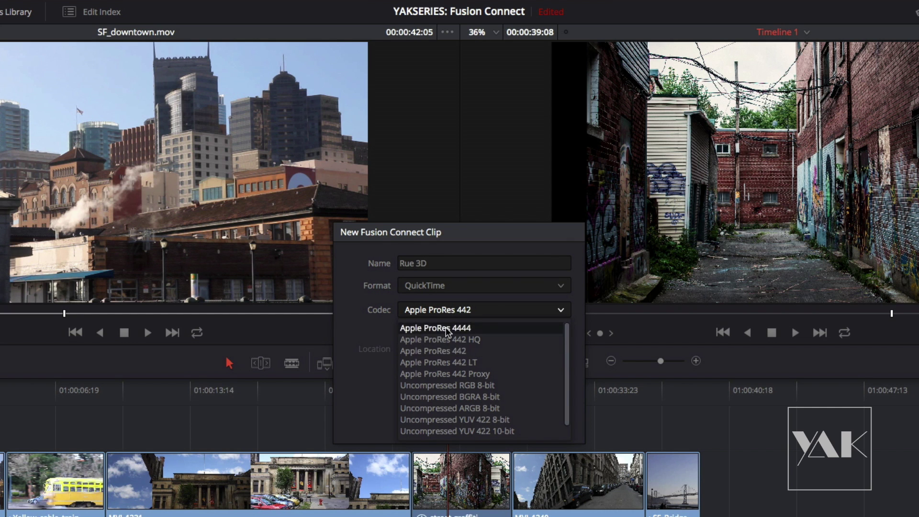
pyautogui.click(437, 354)
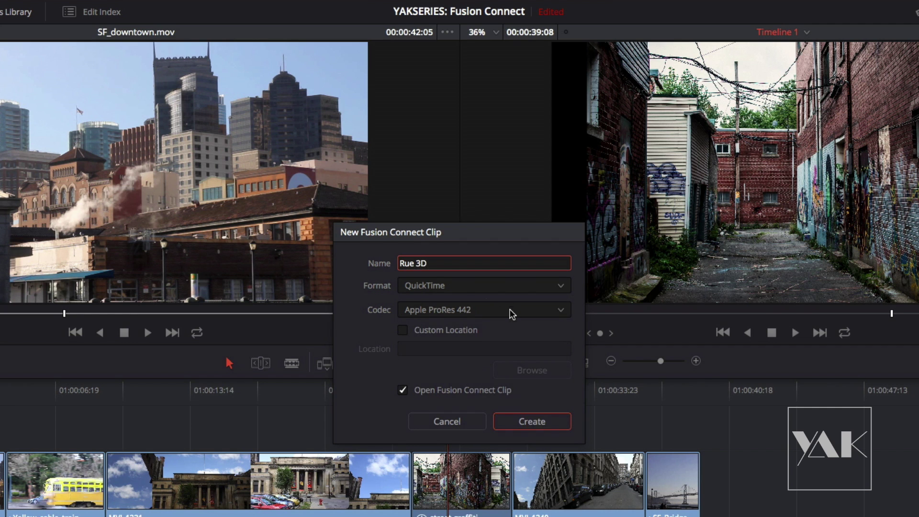
# - Try the DPX, EXR and TIFF formats for the clip and review the codecs offered for DPX and TIFF
pyautogui.click(430, 290)
pyautogui.click(424, 305)
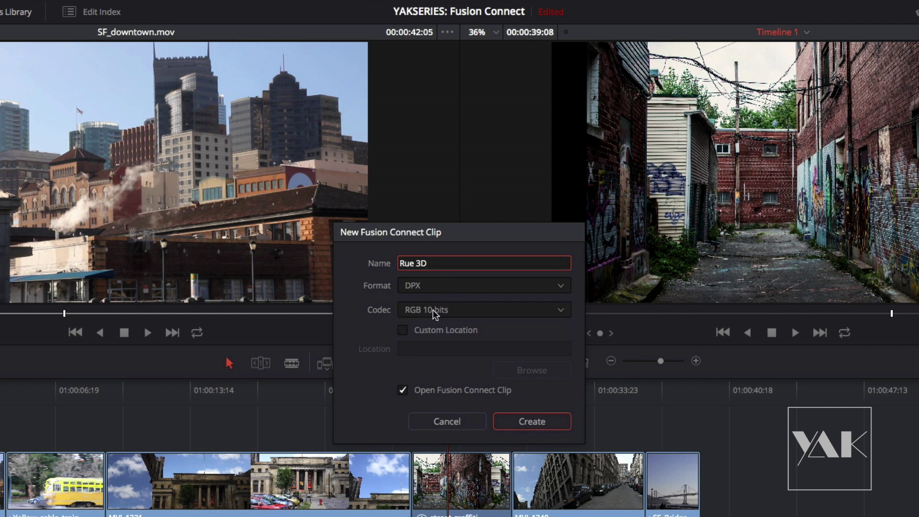
pyautogui.click(436, 311)
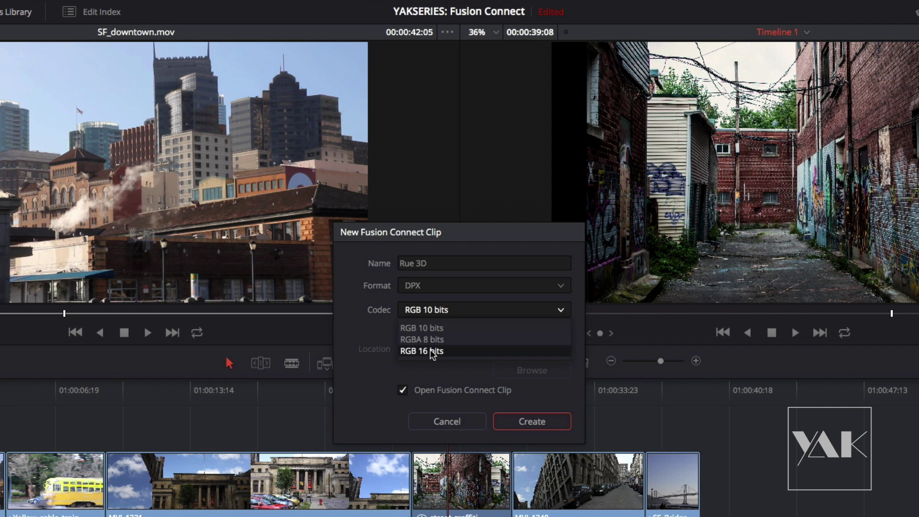
pyautogui.click(438, 287)
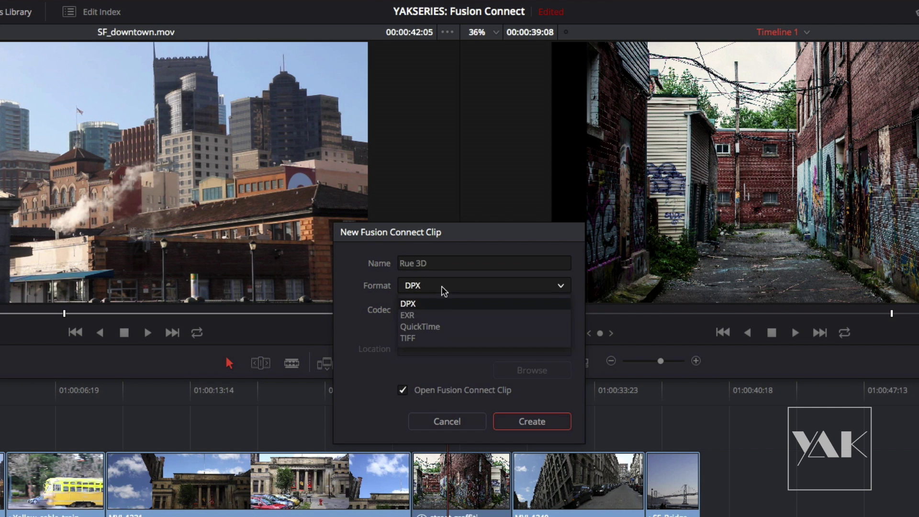
pyautogui.click(437, 316)
pyautogui.click(440, 286)
pyautogui.click(440, 339)
pyautogui.click(440, 310)
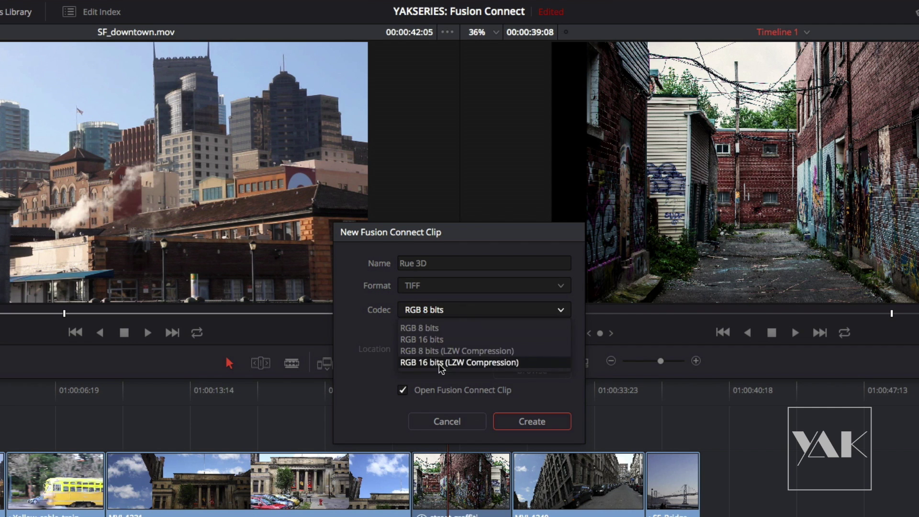
# - Return the clip's format to QuickTime with the Apple ProRes 442 codec
pyautogui.click(428, 291)
pyautogui.click(434, 322)
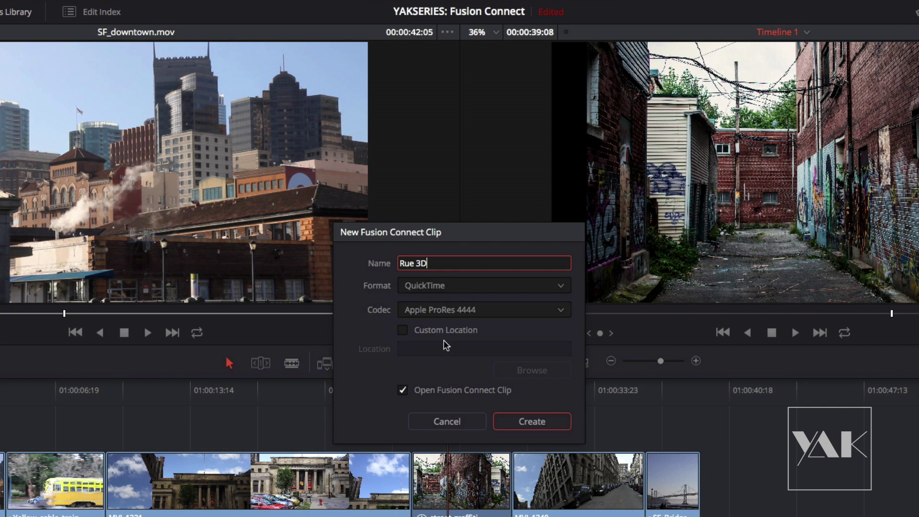
pyautogui.click(433, 313)
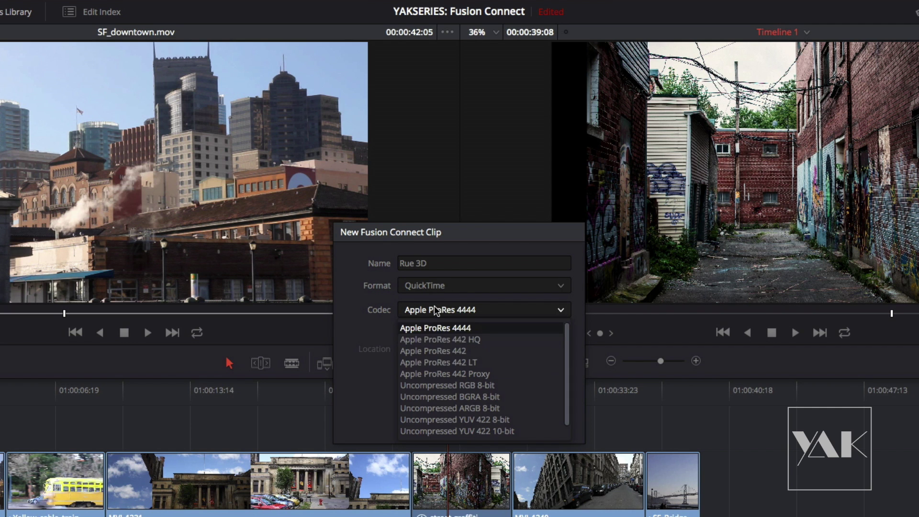
pyautogui.click(435, 354)
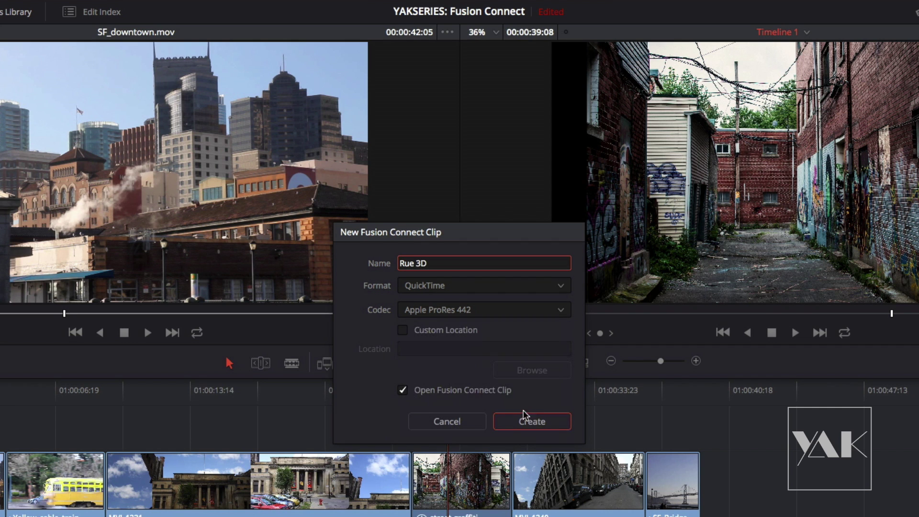
# - Create the Fusion Connect clip without a custom location and with Open Fusion Connect Clip enabled
pyautogui.click(403, 330)
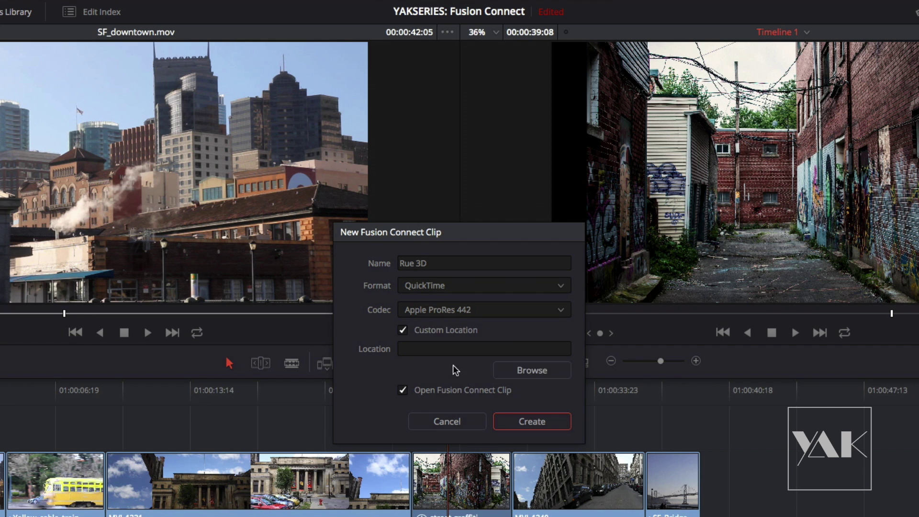
pyautogui.click(402, 331)
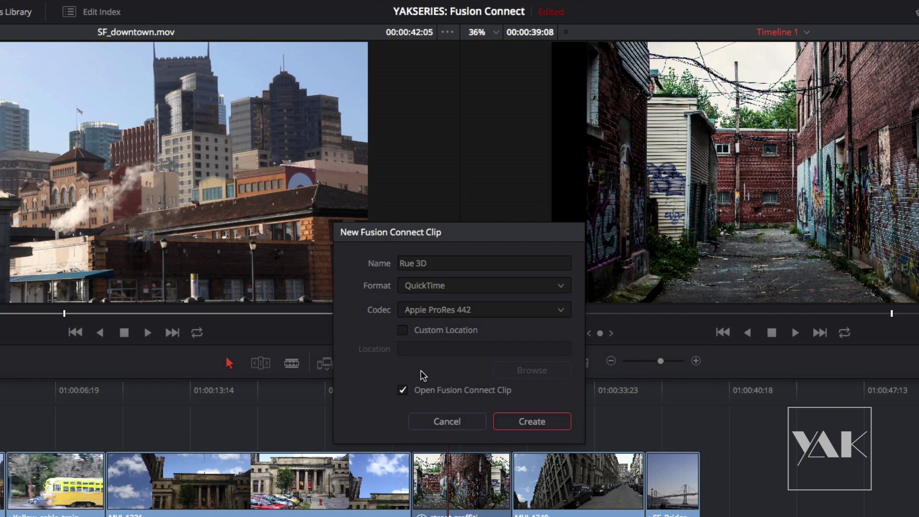
pyautogui.click(404, 392)
pyautogui.click(403, 392)
pyautogui.click(402, 390)
pyautogui.click(403, 390)
pyautogui.click(531, 424)
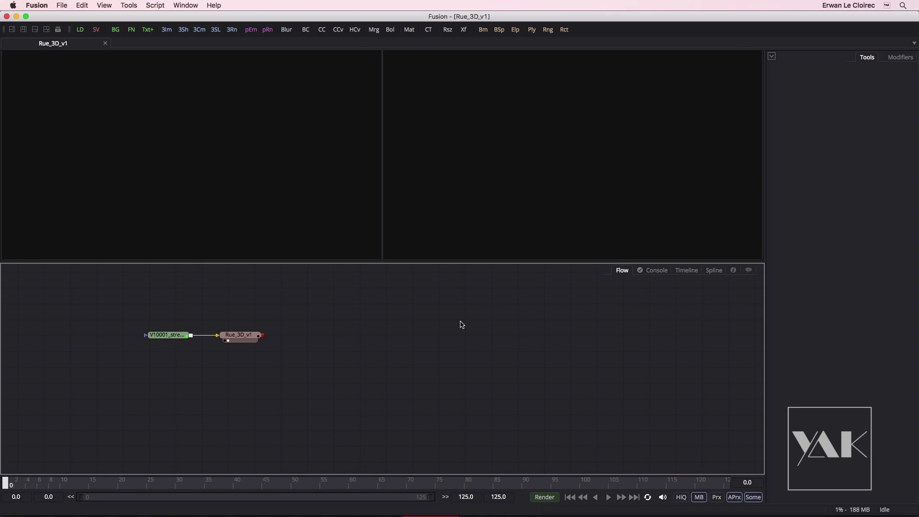
# - Spread the V10001_streetgraffiti loader and the Rue_3D_v1 saver far apart in the flow and show each in its own viewer
pyautogui.moveTo(243, 337); pyautogui.dragTo(487, 336)
pyautogui.moveTo(165, 335); pyautogui.dragTo(275, 345)
pyautogui.moveTo(476, 337); pyautogui.dragTo(476, 346)
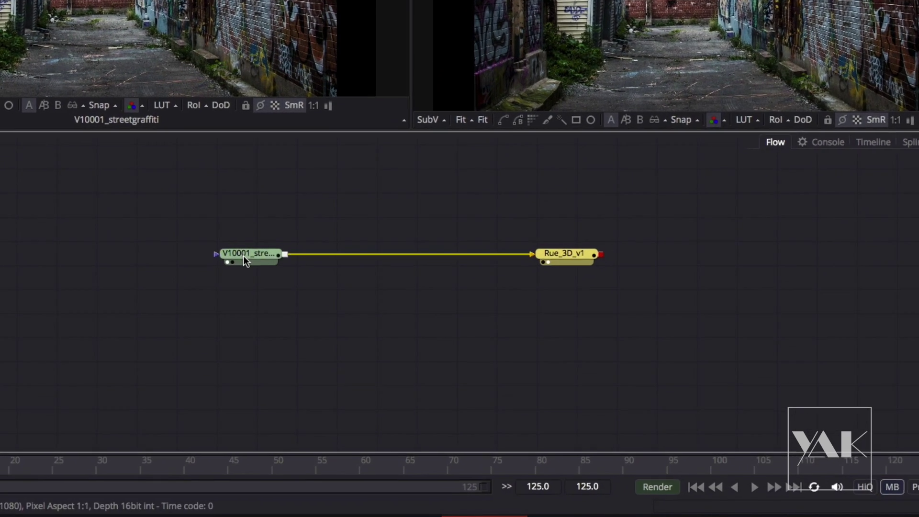
# - Select the V10001_streetgraffiti loader and the Rue_3D_v1 saver in turn, align them in the flow and review their file settings
pyautogui.moveTo(243, 256); pyautogui.dragTo(230, 251)
pyautogui.moveTo(199, 168); pyautogui.dragTo(199, 164)
pyautogui.click(256, 208)
pyautogui.moveTo(644, 171); pyautogui.dragTo(682, 165)
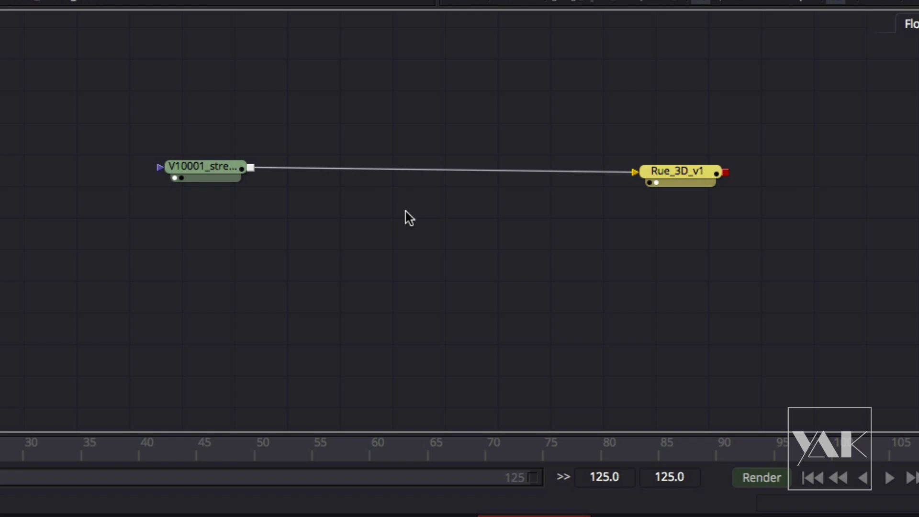
pyautogui.moveTo(209, 166); pyautogui.dragTo(209, 175)
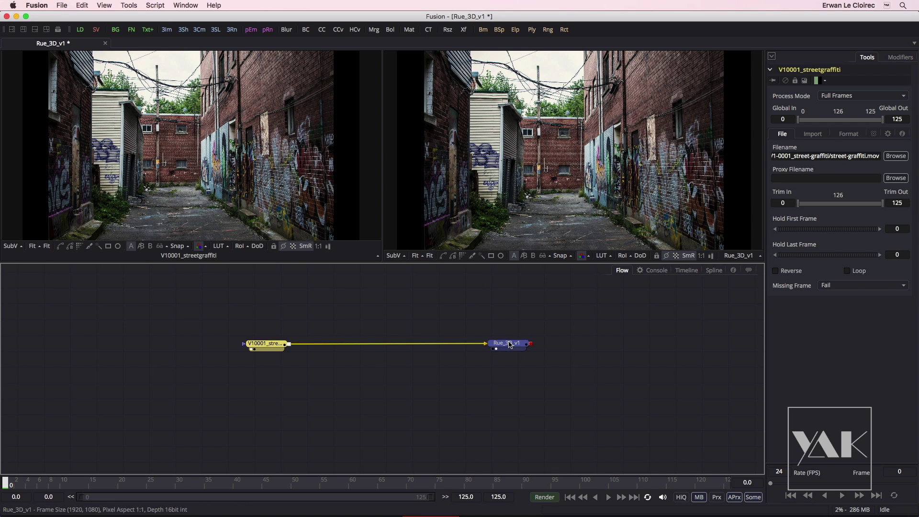
pyautogui.moveTo(501, 347); pyautogui.dragTo(507, 346)
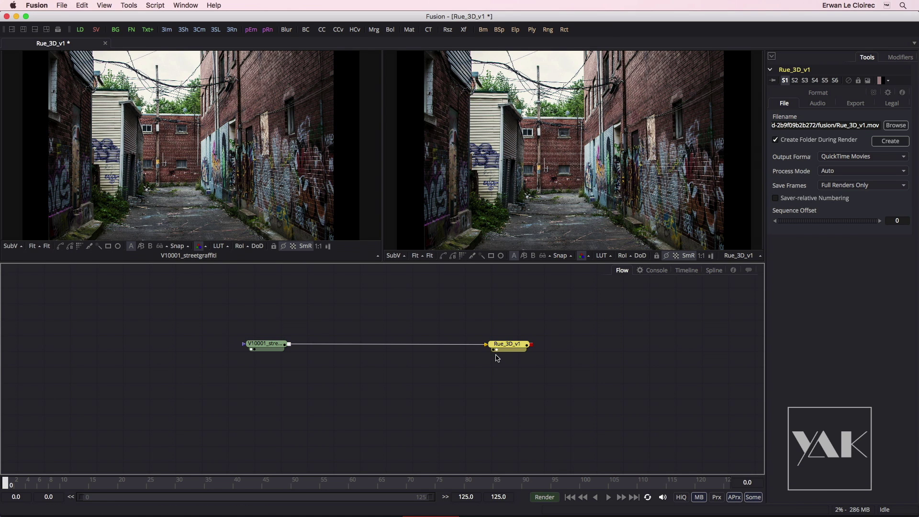
pyautogui.moveTo(277, 343); pyautogui.dragTo(273, 345)
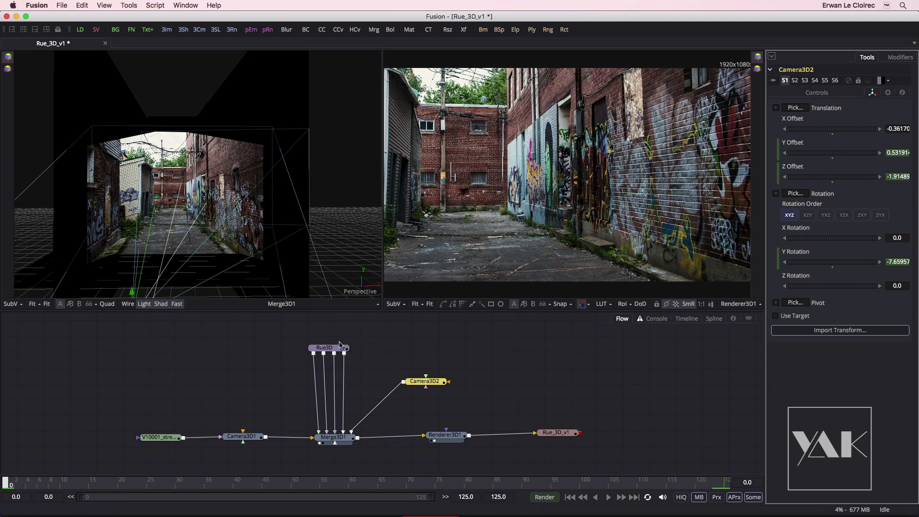
# - Select the Rue3D group in the flow and inspect the projected street geometry in the Merge3D1 perspective view
pyautogui.moveTo(325, 347); pyautogui.dragTo(332, 346)
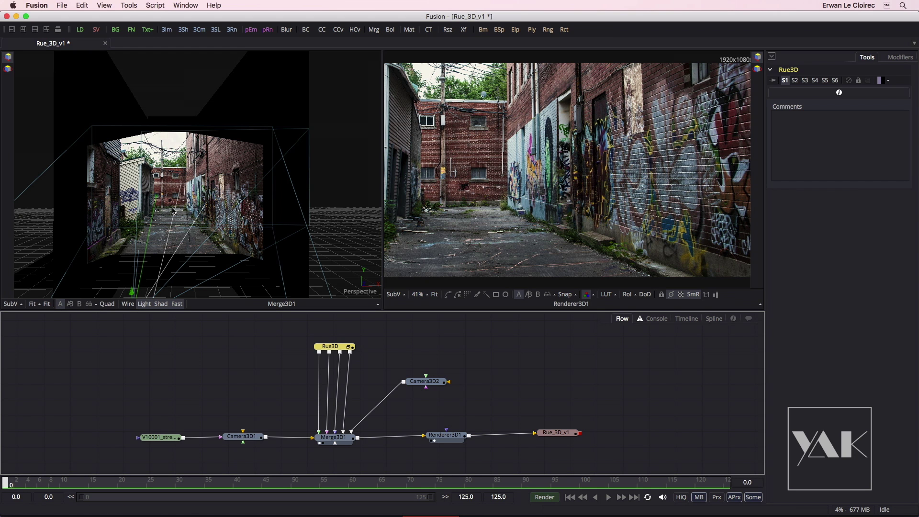
pyautogui.scroll(1, 174, 211)
pyautogui.scroll(6, 172, 211)
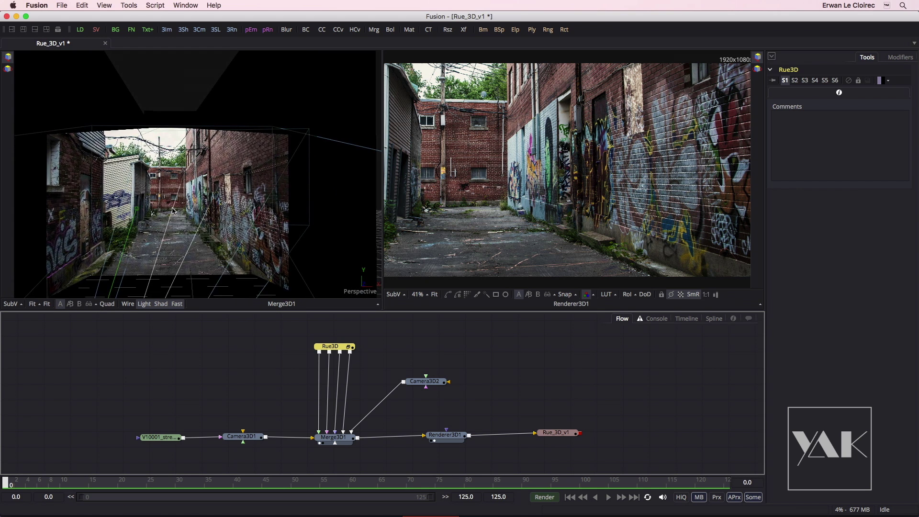
pyautogui.scroll(5, 173, 210)
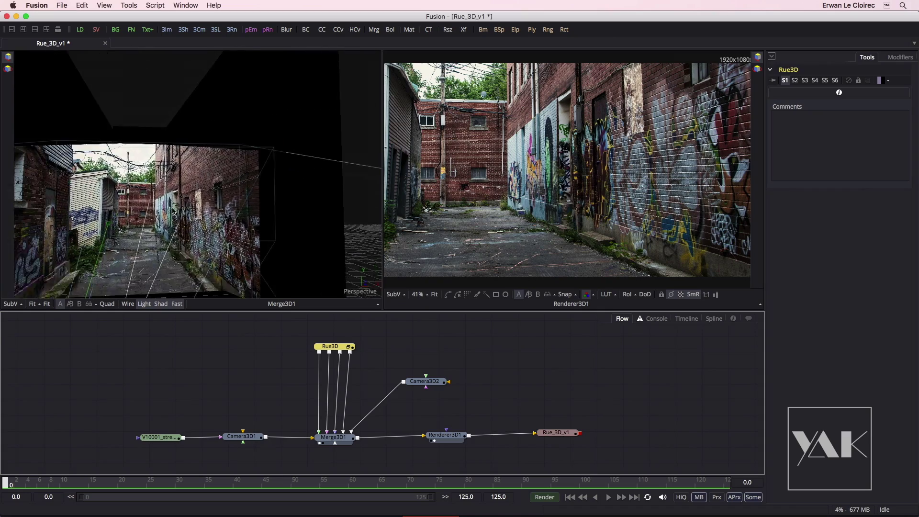
pyautogui.scroll(4, 173, 210)
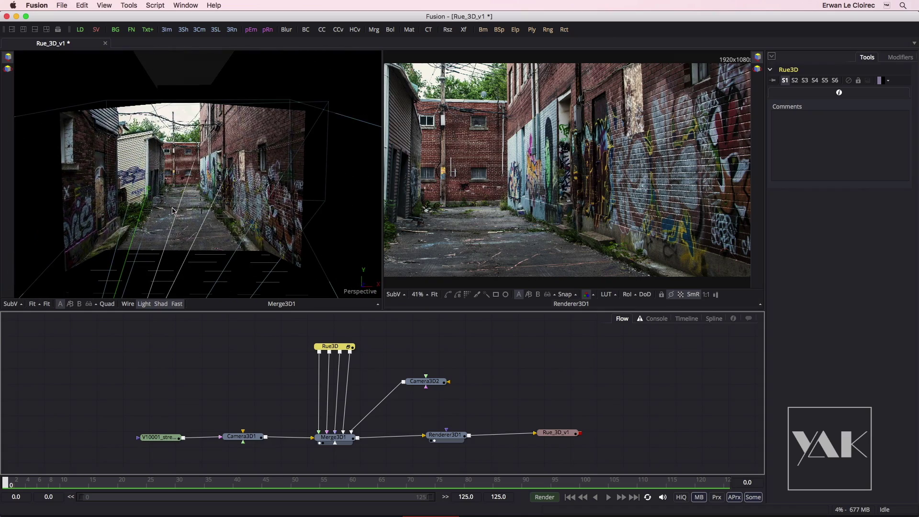
# - Select Camera3D2 and scrub the timeline forward and back to frame 0 to review the camera move through the street
pyautogui.click(424, 380)
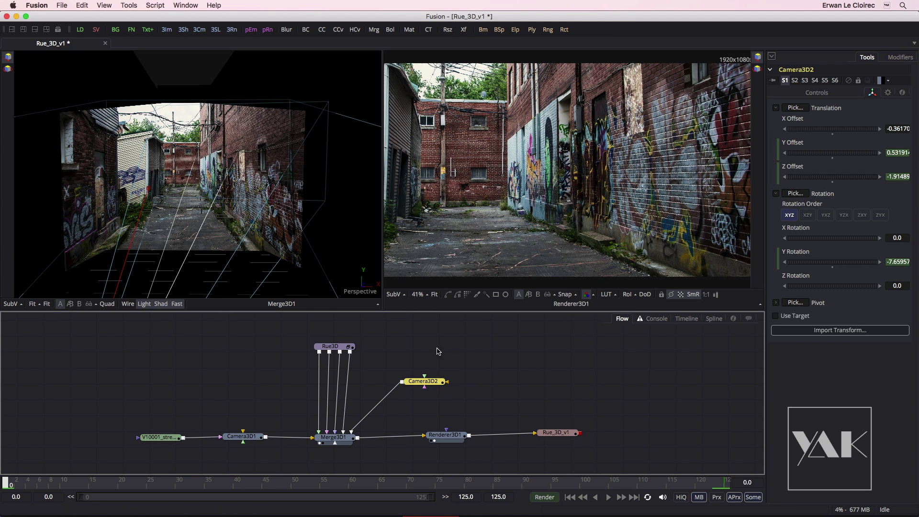
pyautogui.moveTo(15, 477); pyautogui.dragTo(404, 478)
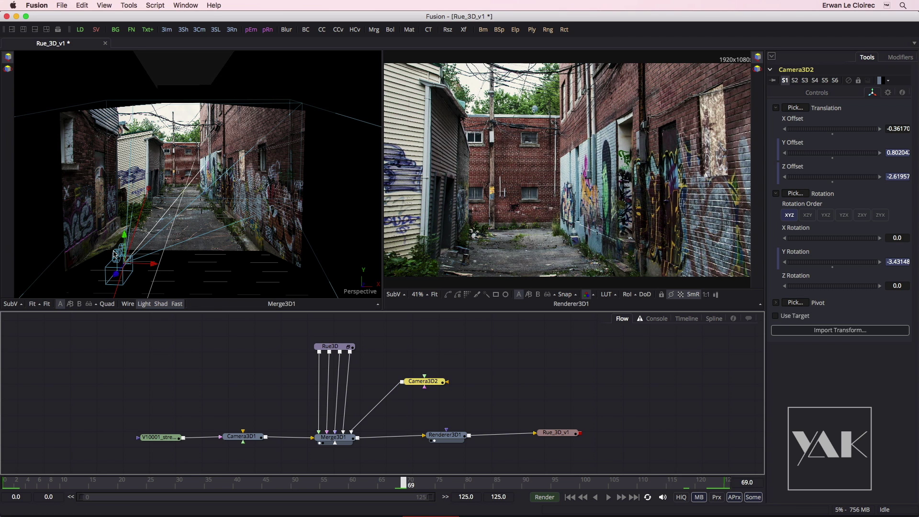
pyautogui.moveTo(508, 483); pyautogui.dragTo(2, 474)
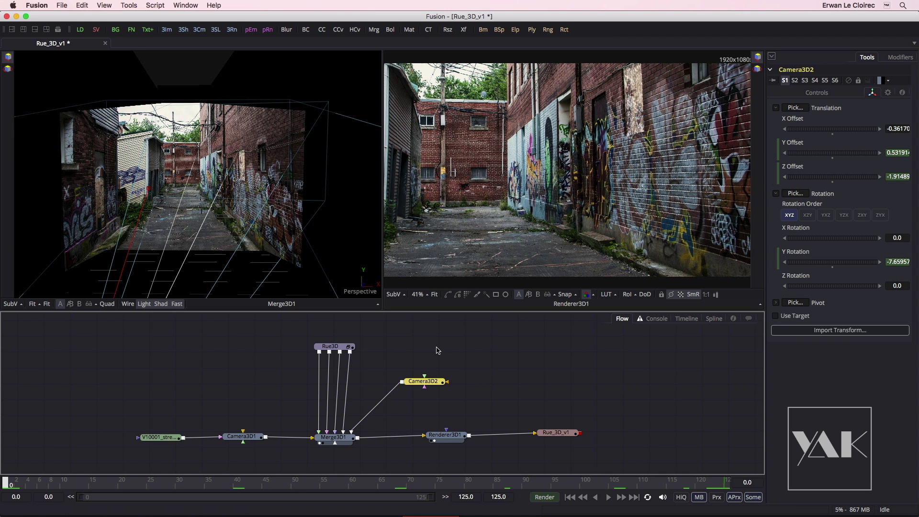
# - Select the Rue_3D_v1 saver and review its full output file path from beginning to end
pyautogui.moveTo(553, 438); pyautogui.dragTo(554, 434)
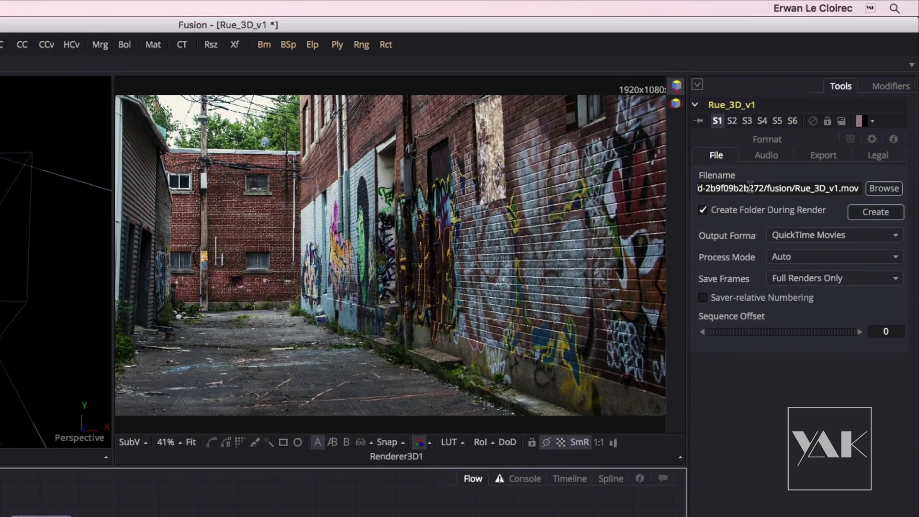
pyautogui.moveTo(736, 188); pyautogui.dragTo(673, 182)
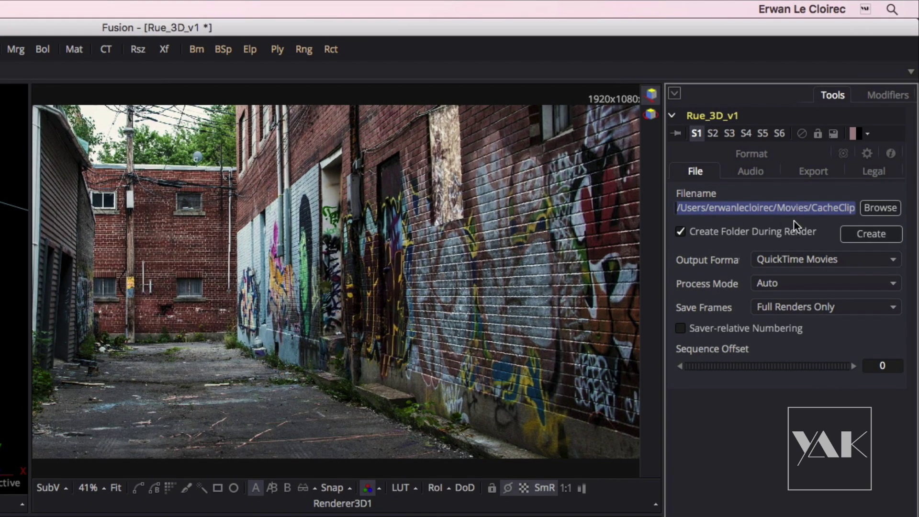
pyautogui.moveTo(815, 207); pyautogui.dragTo(860, 204)
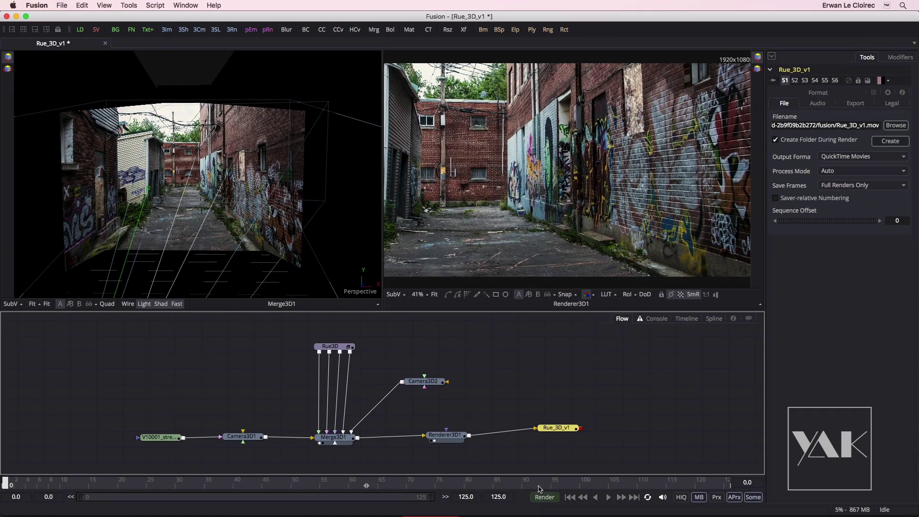
# - Render frames 0 to 125 at full size with the Final configuration and dismiss the completion message
pyautogui.click(545, 497)
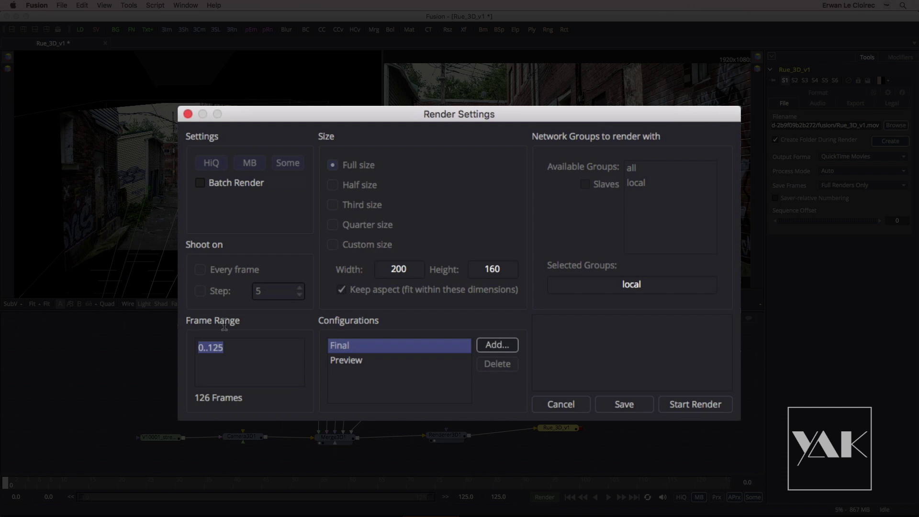
pyautogui.click(694, 405)
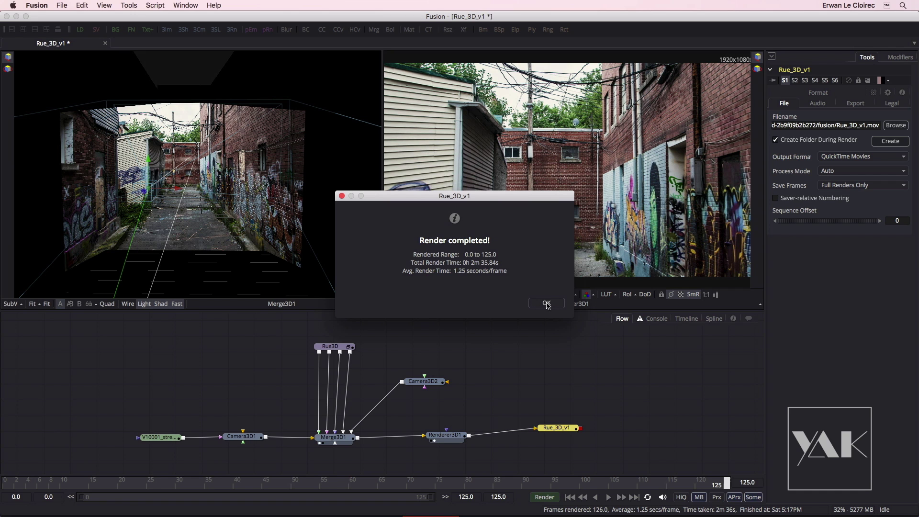
pyautogui.click(546, 303)
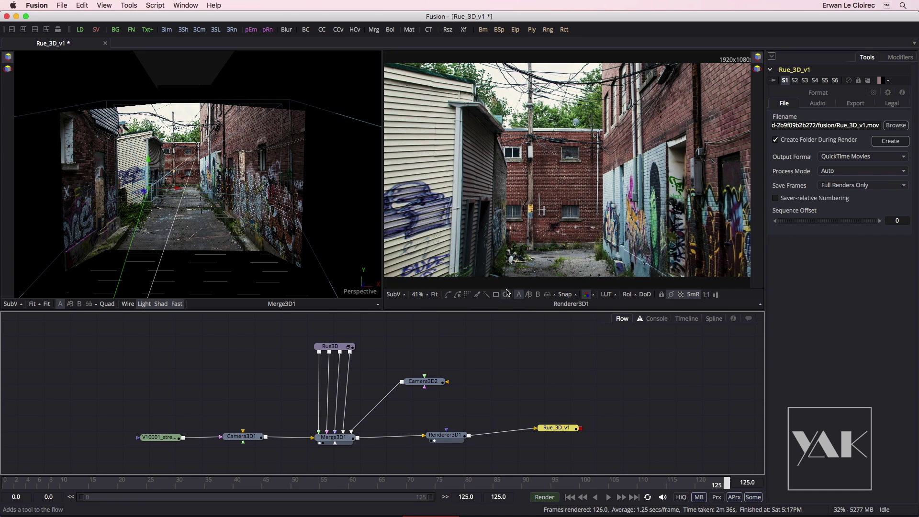
# - Switch to DaVinci Resolve, select the Rue 3D clip on Timeline 1 and scrub over it to check the rendered camera move
pyautogui.press('super+Tab')
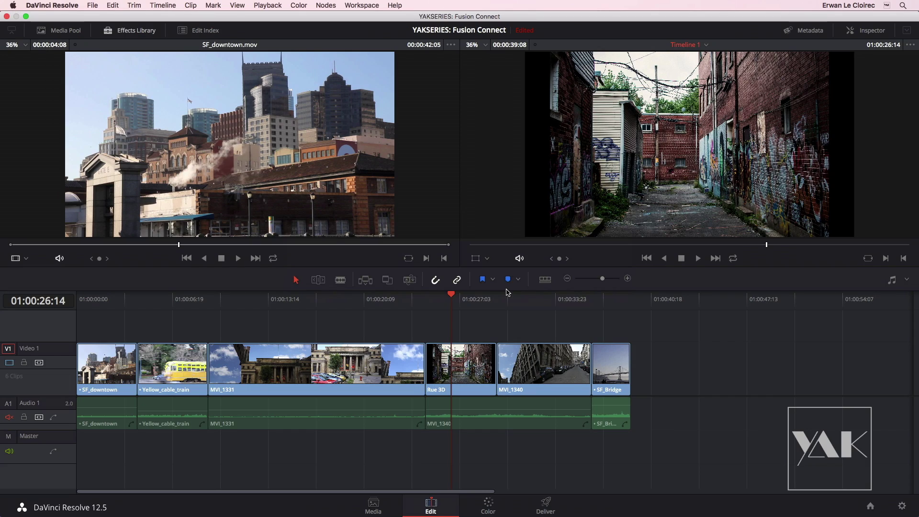
pyautogui.moveTo(449, 301)
pyautogui.mouseDown()
pyautogui.moveTo(427, 300)
pyautogui.moveTo(490, 301)
pyautogui.moveTo(427, 301)
pyautogui.moveTo(488, 301)
pyautogui.moveTo(430, 301)
pyautogui.moveTo(456, 307)
pyautogui.mouseUp()
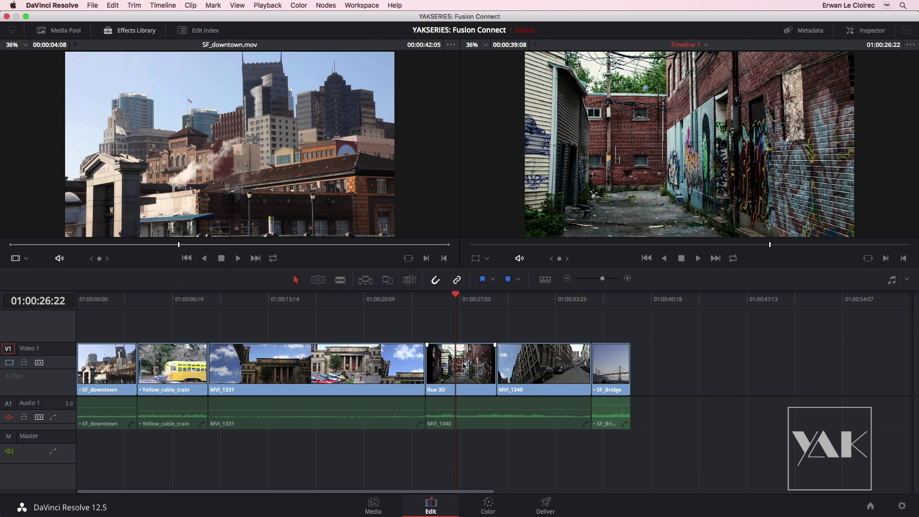
pyautogui.click(468, 391)
pyautogui.moveTo(456, 296)
pyautogui.mouseDown()
pyautogui.moveTo(472, 300)
pyautogui.moveTo(433, 301)
pyautogui.moveTo(461, 302)
pyautogui.moveTo(455, 307)
pyautogui.mouseUp()
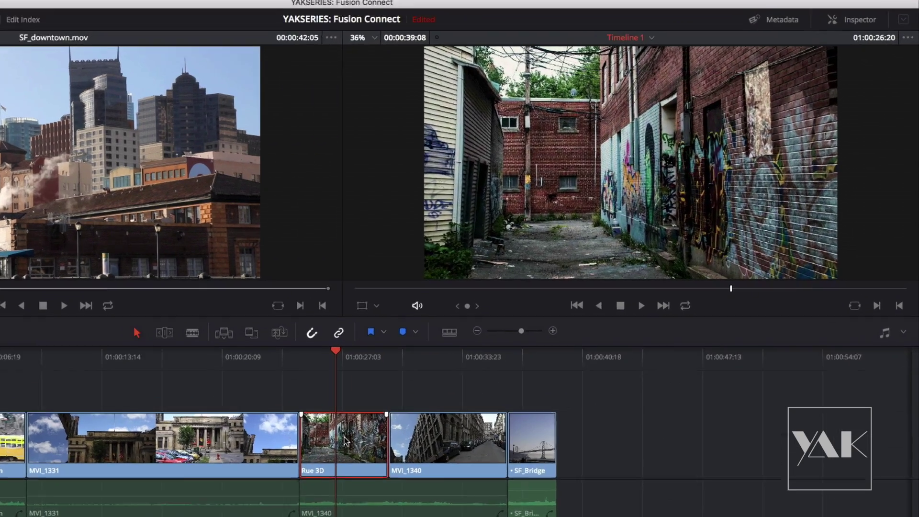
# - Review the Fusion Connect options of the Rue 3D clip without choosing one, and scrub back within the clip
pyautogui.rightClick(461, 354)
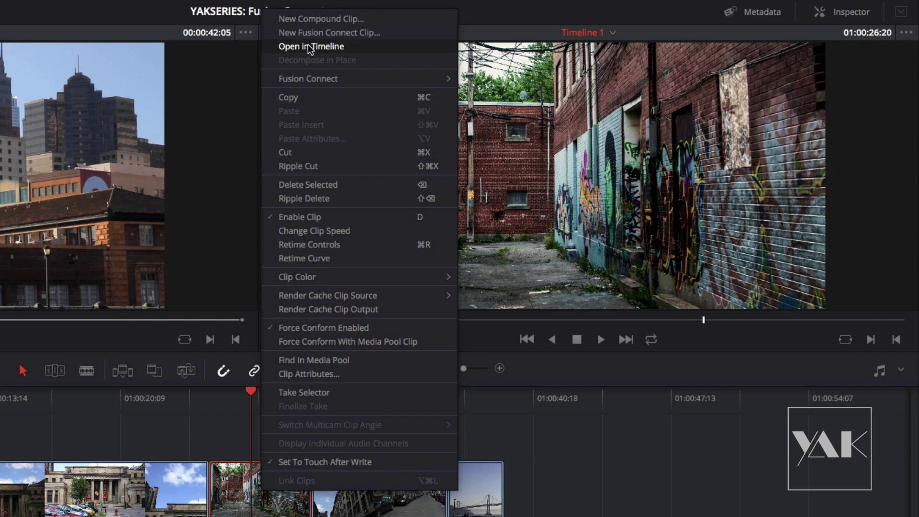
pyautogui.moveTo(289, 78)
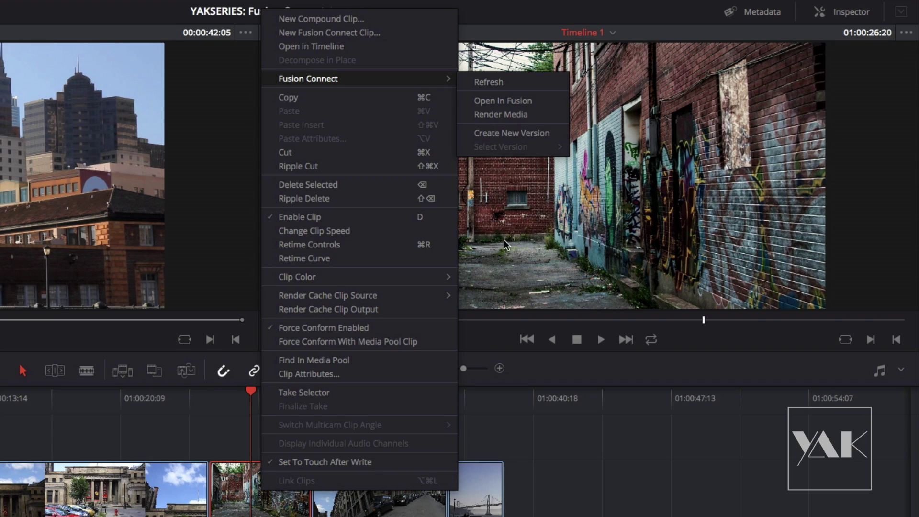
pyautogui.click(502, 399)
pyautogui.moveTo(281, 402); pyautogui.dragTo(257, 428)
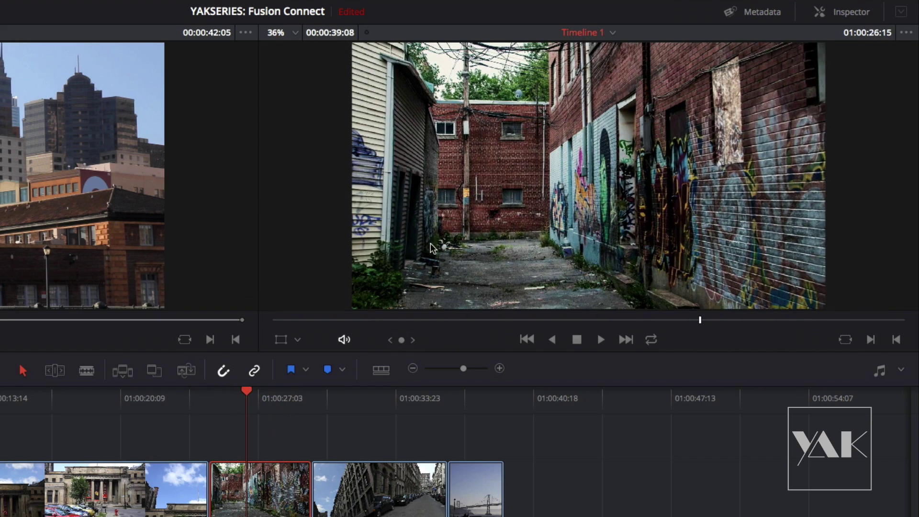
# - Create a new Fusion Connect version of the Rue 3D clip
pyautogui.rightClick(263, 501)
pyautogui.moveTo(350, 85)
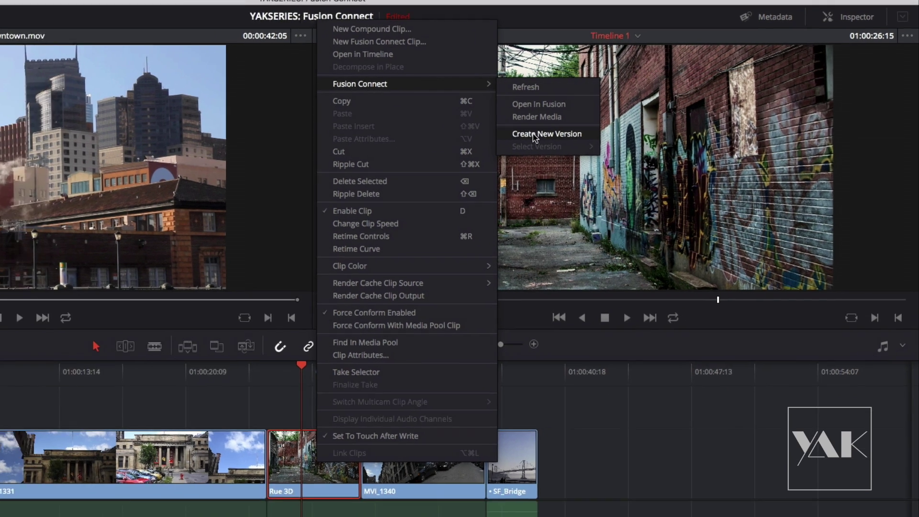
pyautogui.click(513, 139)
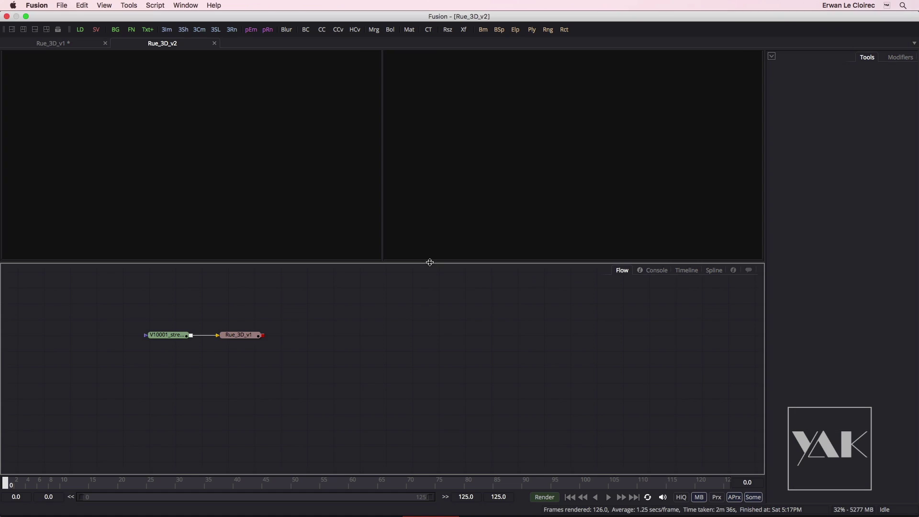
# - Spread the V10001_streetgraffiti loader and the saver apart in the Rue_3D_v2 flow and show each in its own viewer
pyautogui.moveTo(246, 337); pyautogui.dragTo(405, 336)
pyautogui.moveTo(166, 336); pyautogui.dragTo(224, 338)
pyautogui.moveTo(398, 335); pyautogui.dragTo(425, 337)
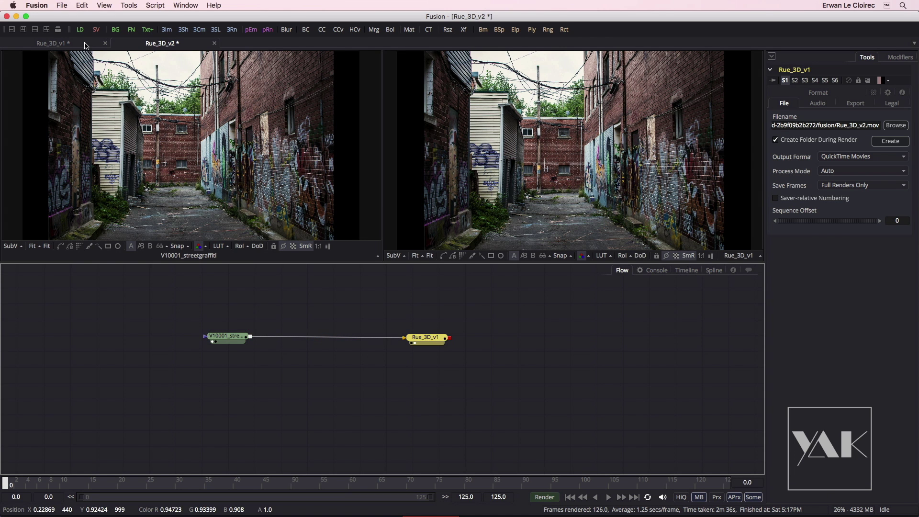
# - Change the saver's output filename in the Rue_3D_v1 composition to Rue_3D_v2.mov, matching the saver in the Rue_3D_v2 composition
pyautogui.click(86, 46)
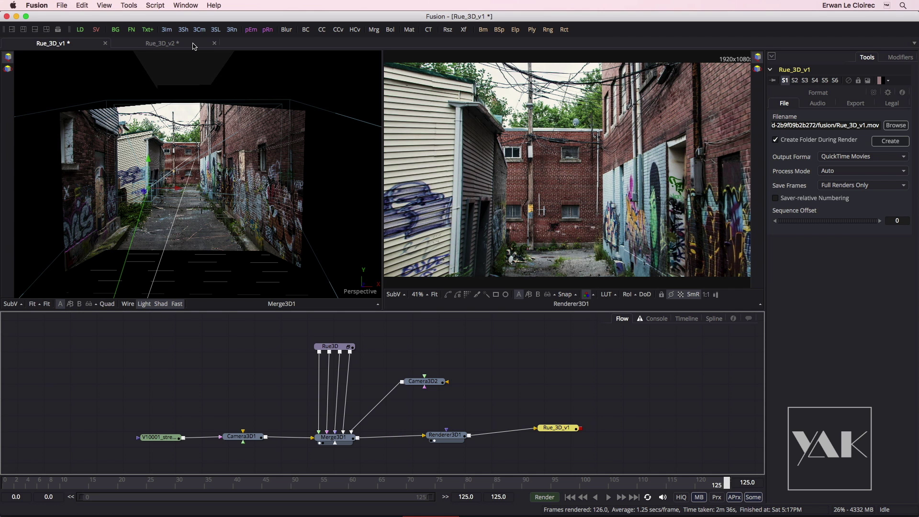
pyautogui.click(194, 47)
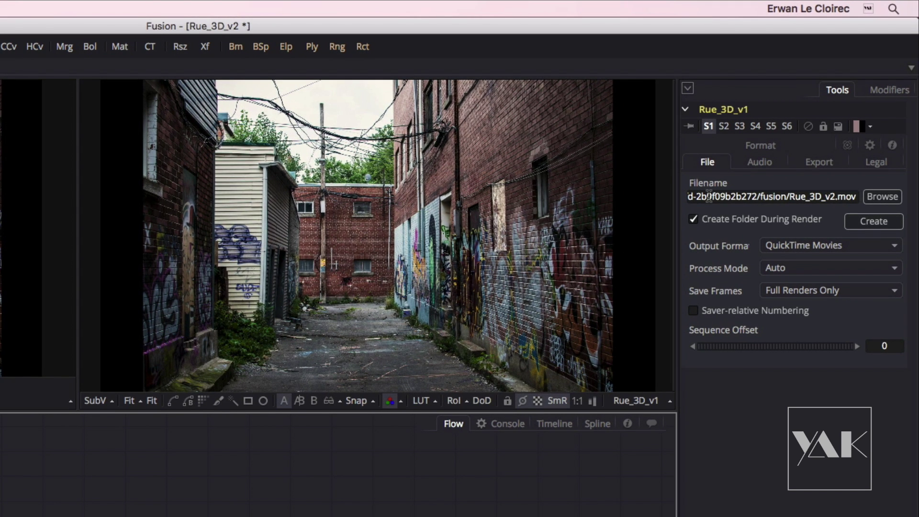
pyautogui.click(709, 196)
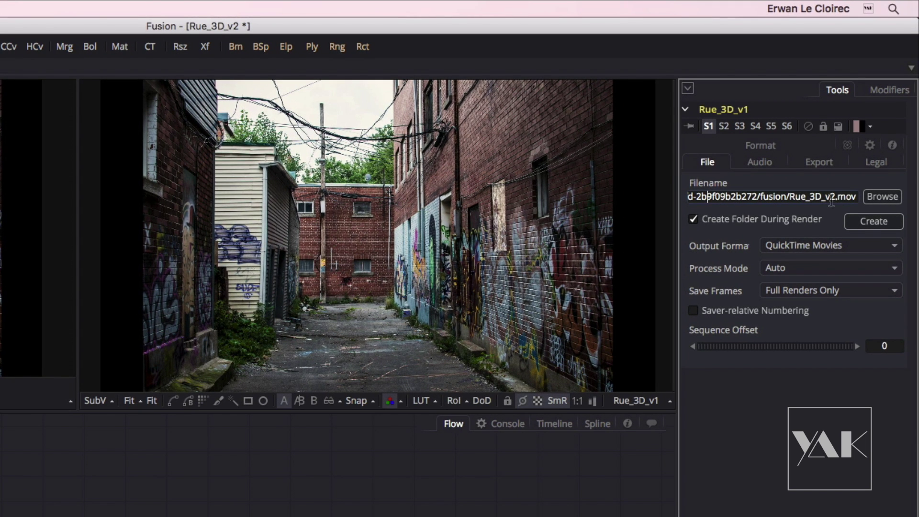
pyautogui.moveTo(825, 196); pyautogui.dragTo(836, 197)
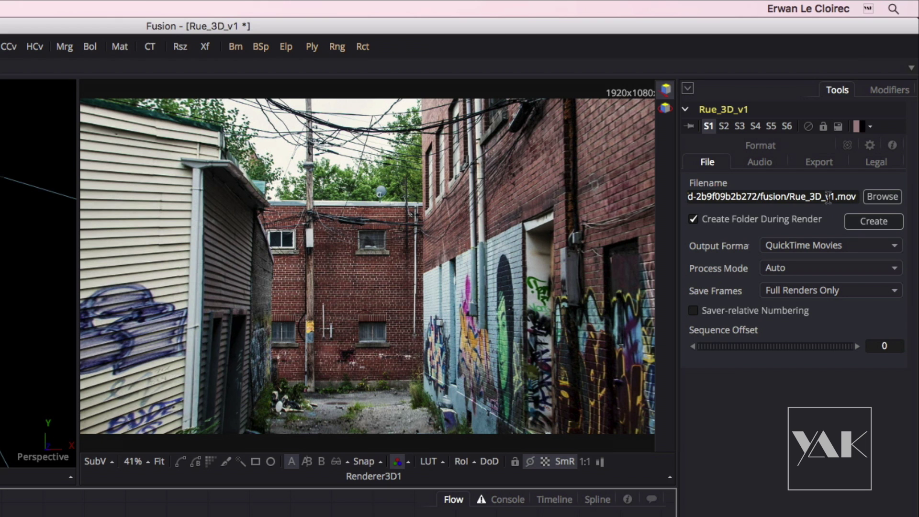
pyautogui.moveTo(831, 196); pyautogui.dragTo(836, 247)
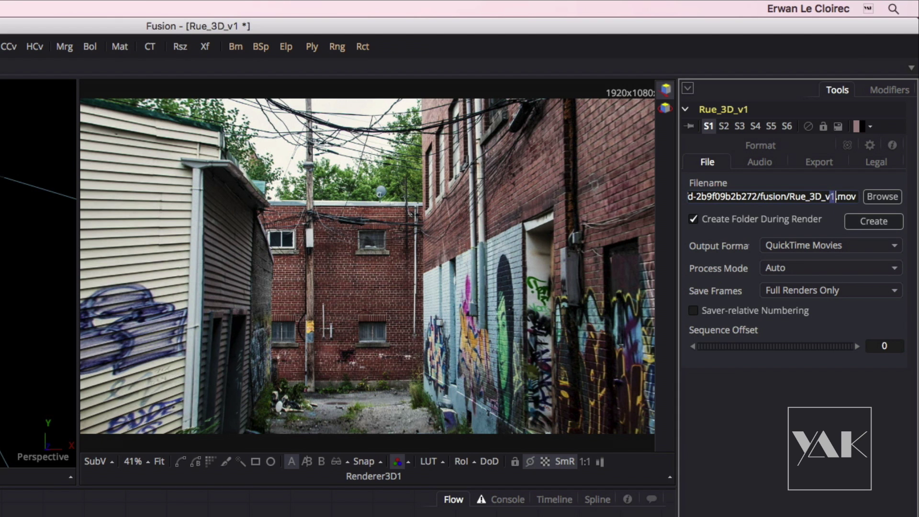
pyautogui.press('Return')
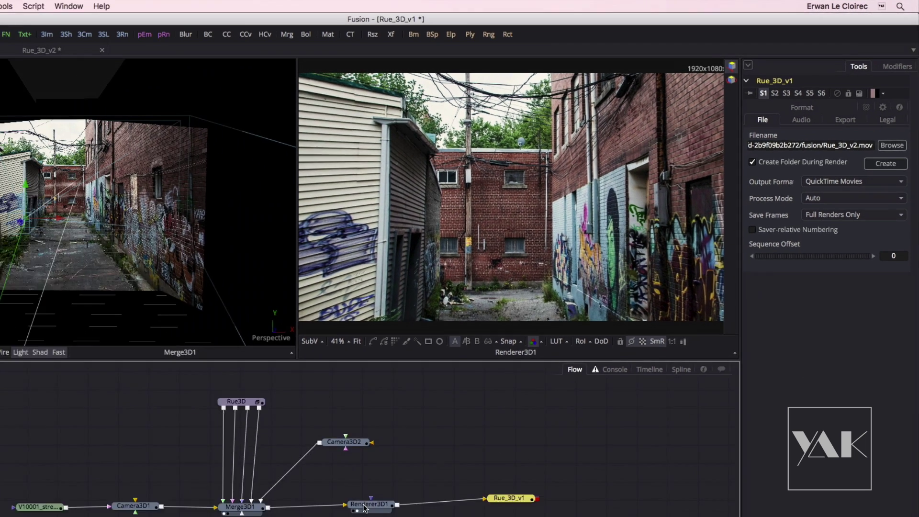
# - Make room after Merge3D1 and insert a Fog 3D tool between it and Renderer3D1
pyautogui.moveTo(446, 435); pyautogui.dragTo(482, 433)
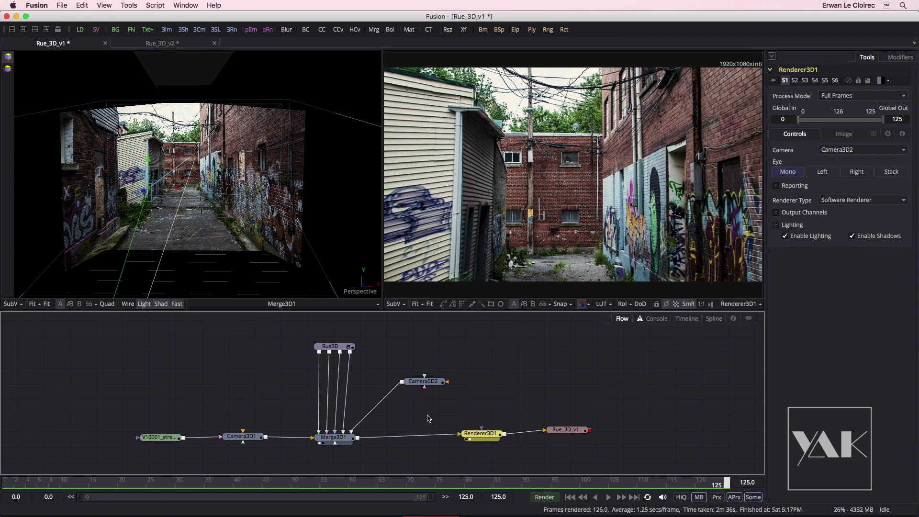
pyautogui.click(335, 436)
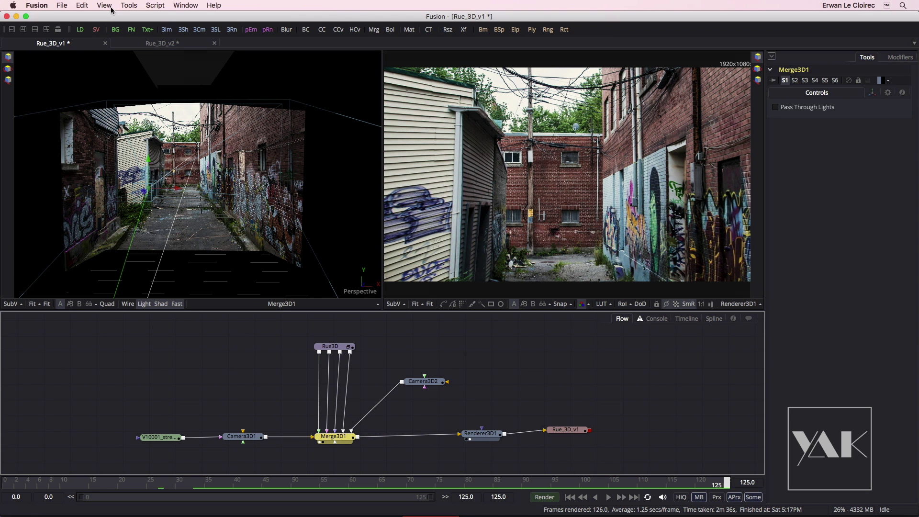
pyautogui.click(58, 30)
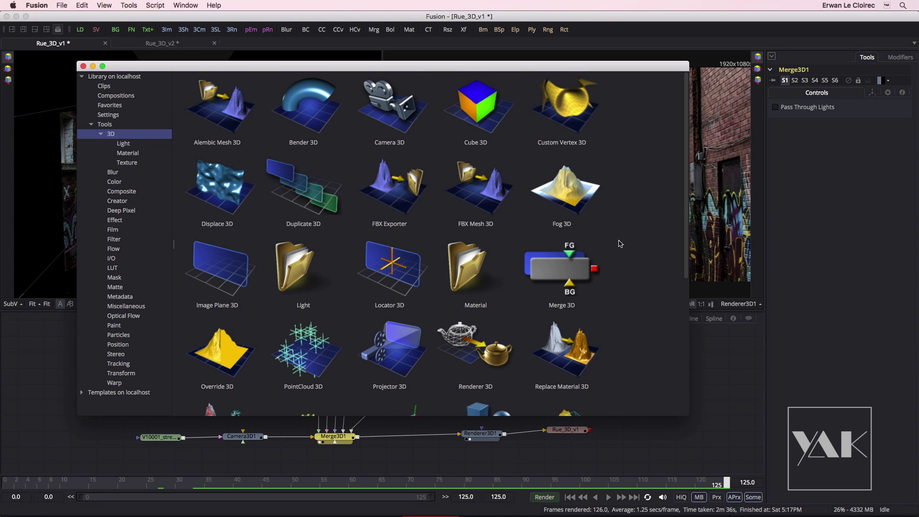
pyautogui.moveTo(569, 198); pyautogui.dragTo(414, 423)
pyautogui.click(83, 68)
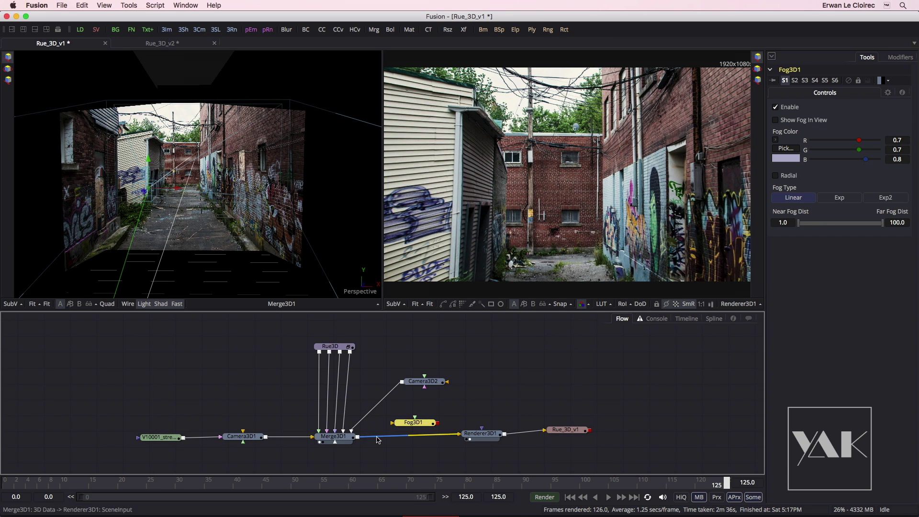
pyautogui.moveTo(357, 436); pyautogui.dragTo(426, 435)
# - At frame 0, reduce the Fog3D1 far fog distance to about 18.2 and change the fog color to light grey
pyautogui.click(3, 481)
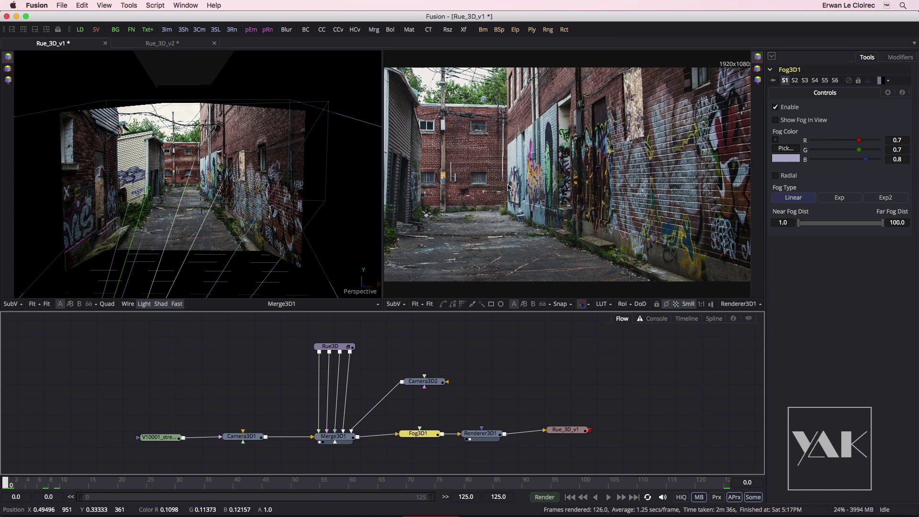
pyautogui.moveTo(883, 223); pyautogui.dragTo(815, 223)
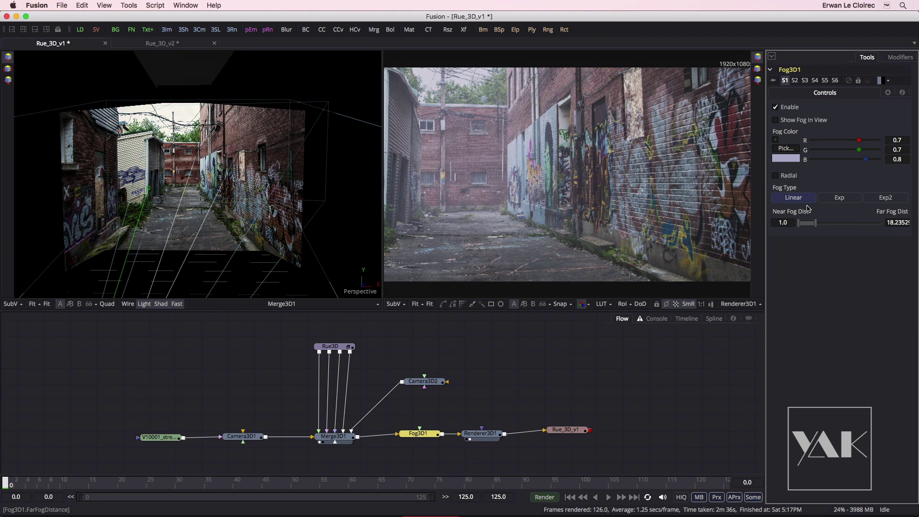
pyautogui.click(786, 157)
pyautogui.click(289, 231)
pyautogui.moveTo(268, 292)
pyautogui.mouseDown()
pyautogui.moveTo(283, 292)
pyautogui.moveTo(256, 293)
pyautogui.mouseUp()
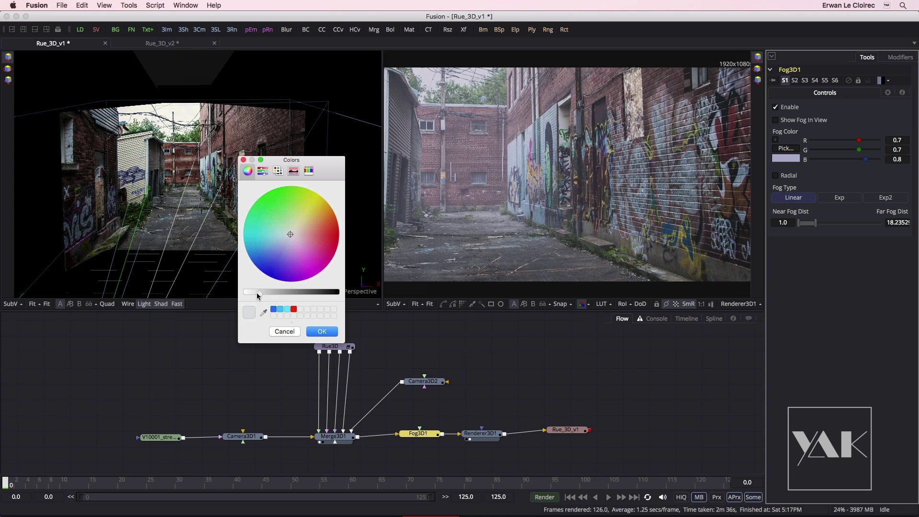
pyautogui.click(323, 334)
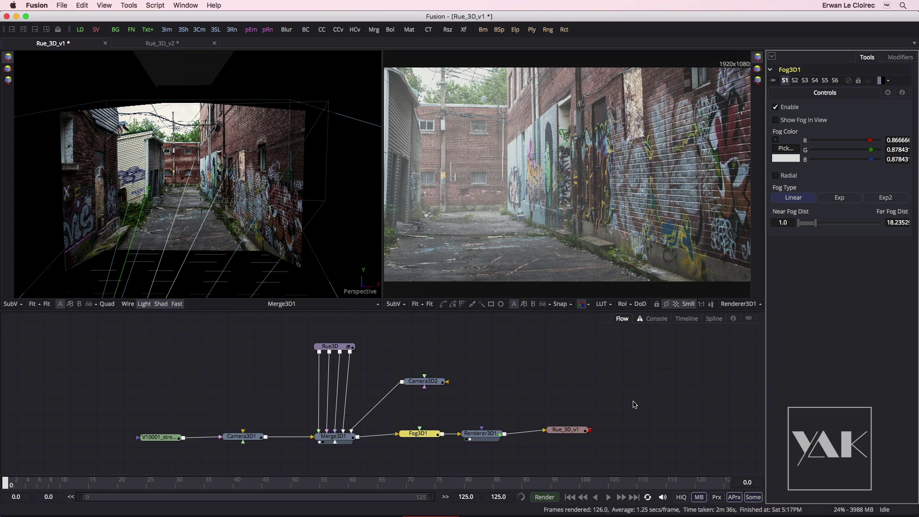
# - Set the near fog distance to 0 and the far distance to about 13.5, check the last and first frames, and enable Show Fog In View
pyautogui.moveTo(816, 223); pyautogui.dragTo(799, 226)
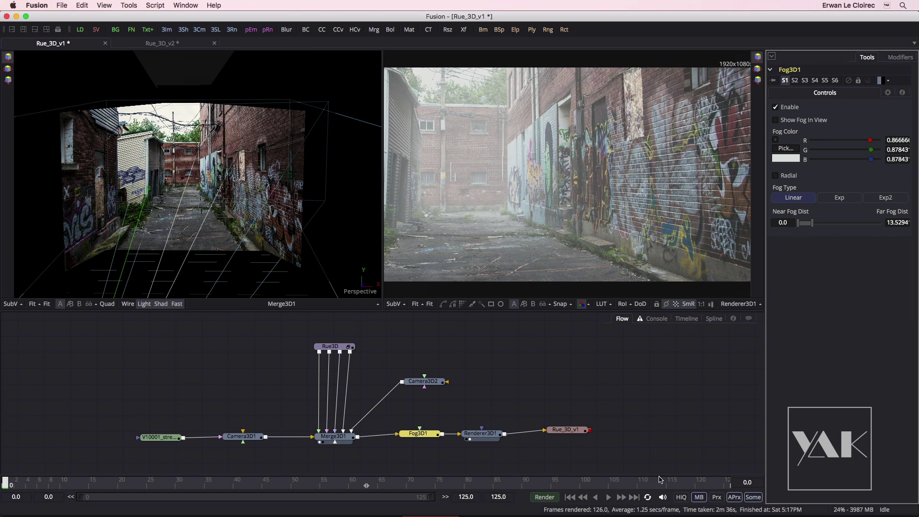
pyautogui.click(716, 486)
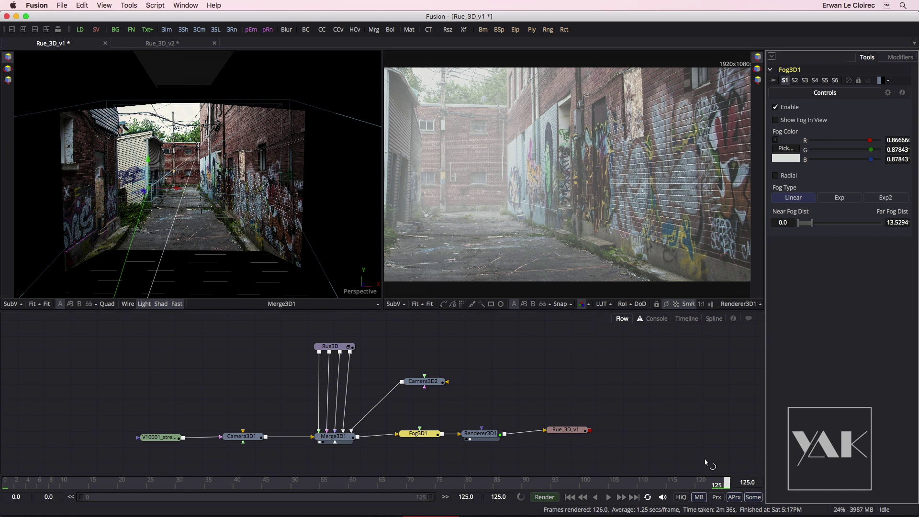
pyautogui.moveTo(722, 487); pyautogui.dragTo(2, 478)
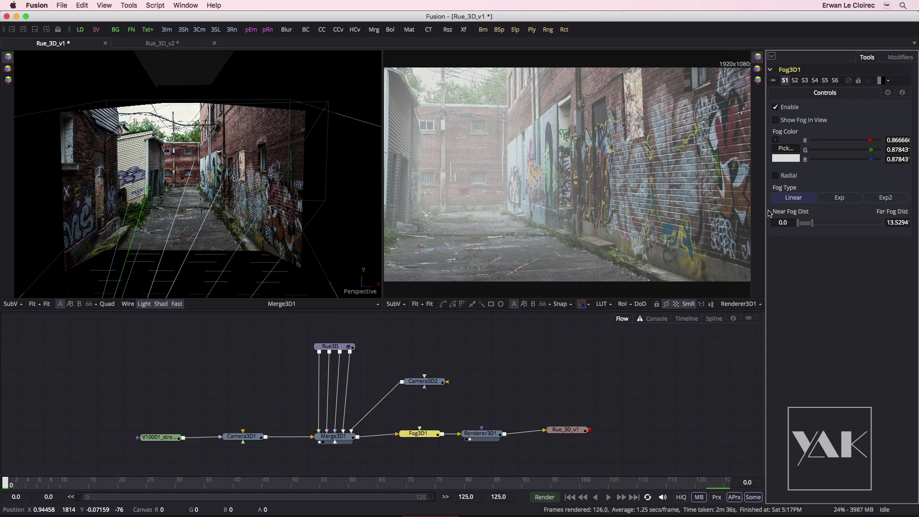
pyautogui.click(775, 121)
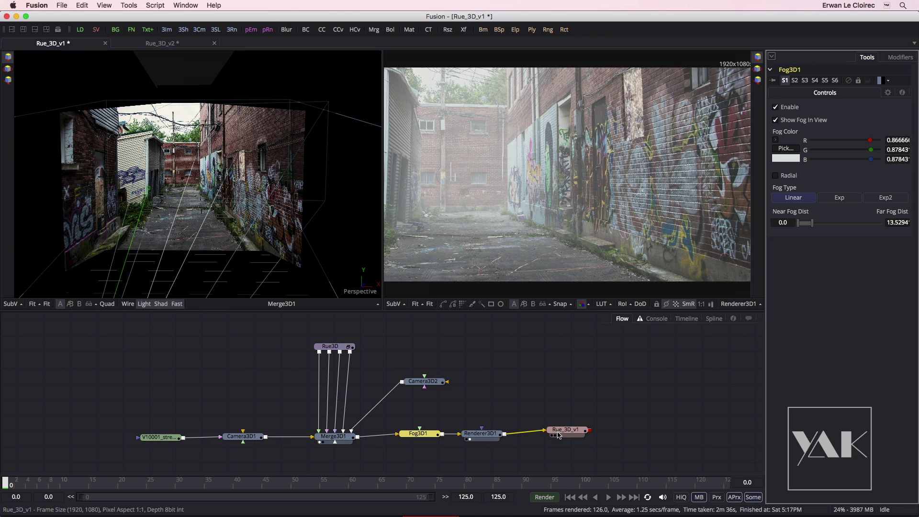
# - Render frames 0 to 125 of the foggy scene at full size with the Final configuration
pyautogui.click(545, 498)
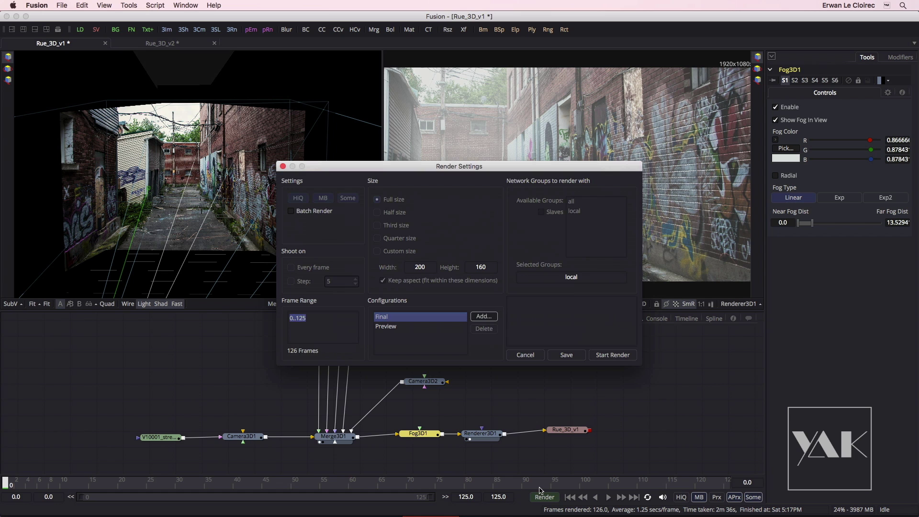
pyautogui.click(619, 357)
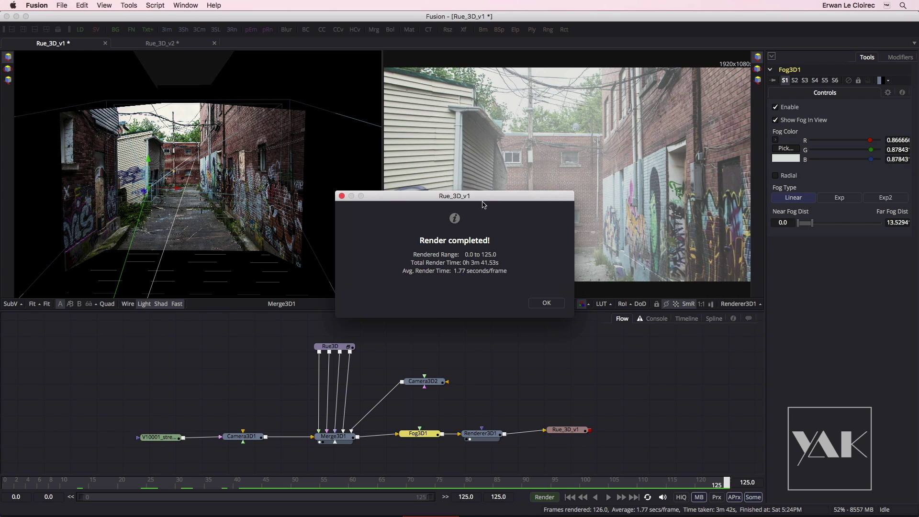
pyautogui.click(547, 305)
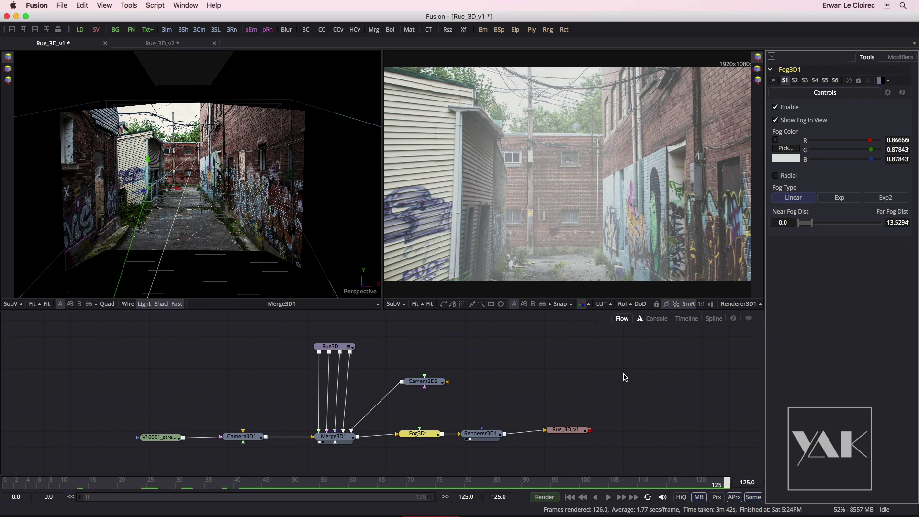
# - Switch to DaVinci Resolve and scrub across the Rue 3D clip to review the fog render
pyautogui.press('super+Tab')
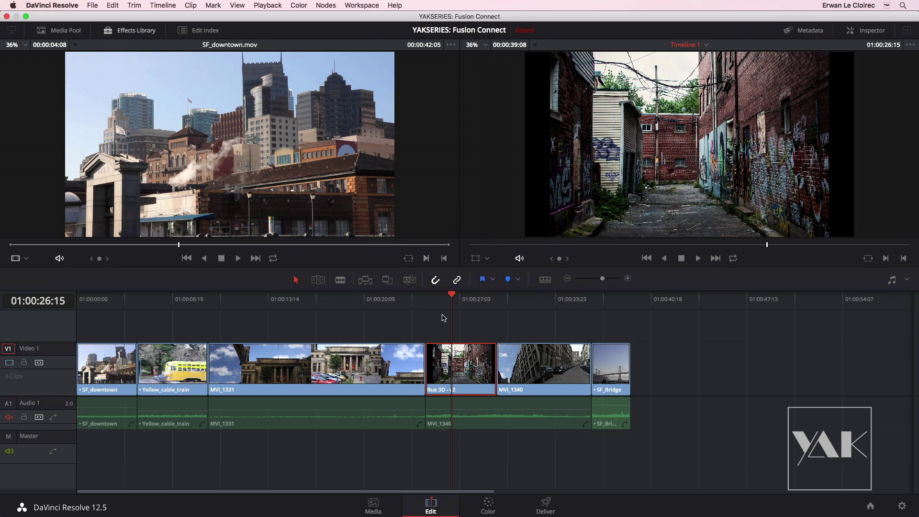
pyautogui.moveTo(455, 300)
pyautogui.mouseDown()
pyautogui.moveTo(438, 301)
pyautogui.moveTo(493, 302)
pyautogui.moveTo(439, 309)
pyautogui.moveTo(486, 314)
pyautogui.moveTo(455, 311)
pyautogui.mouseUp()
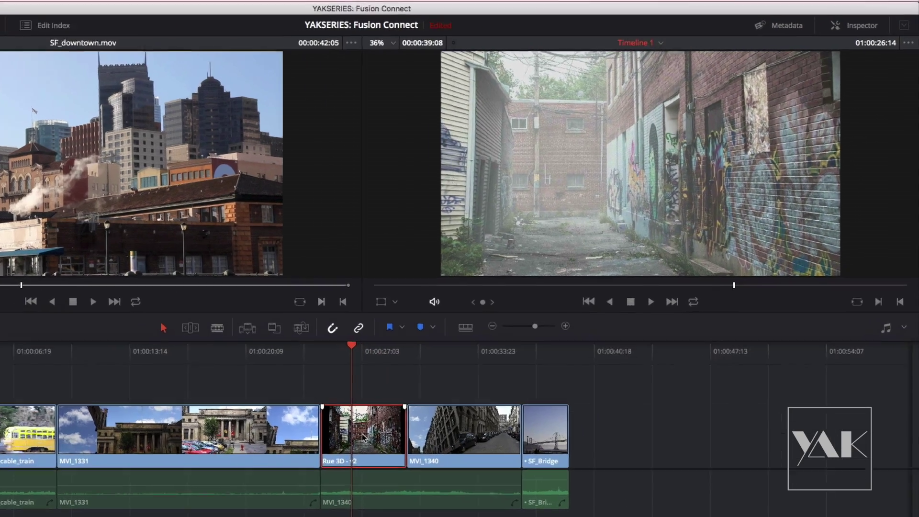
# - Switch the Rue 3D clip to its Fusion Connect version Rue 3D_v1
pyautogui.rightClick(461, 370)
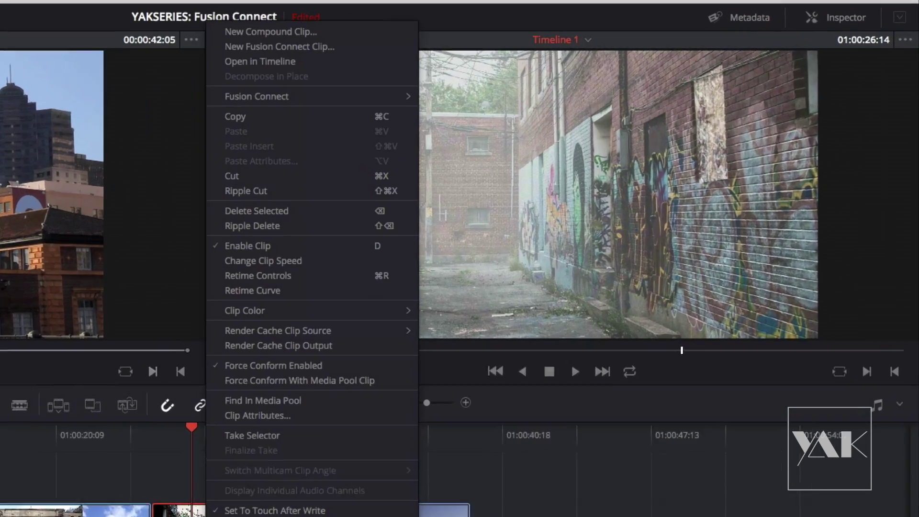
pyautogui.moveTo(488, 81)
pyautogui.moveTo(433, 181)
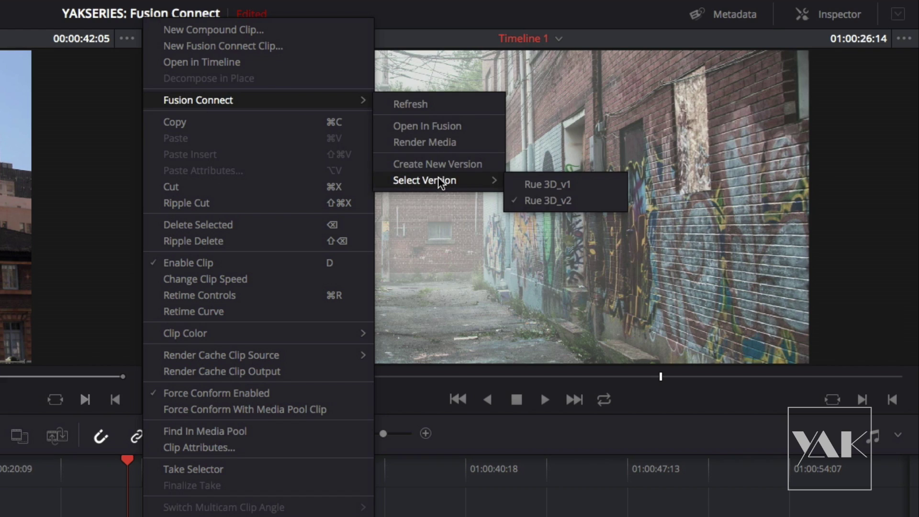
pyautogui.click(541, 185)
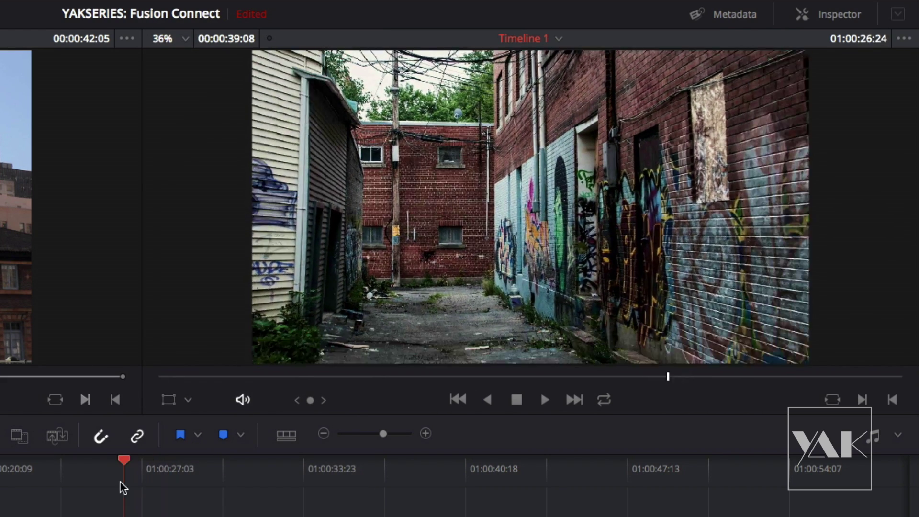
# - Select the Fusion Connect version Rue 3D_v2 for the Rue 3D clip and move the playhead to 01:00:27:10
pyautogui.rightClick(145, 495)
pyautogui.moveTo(244, 88)
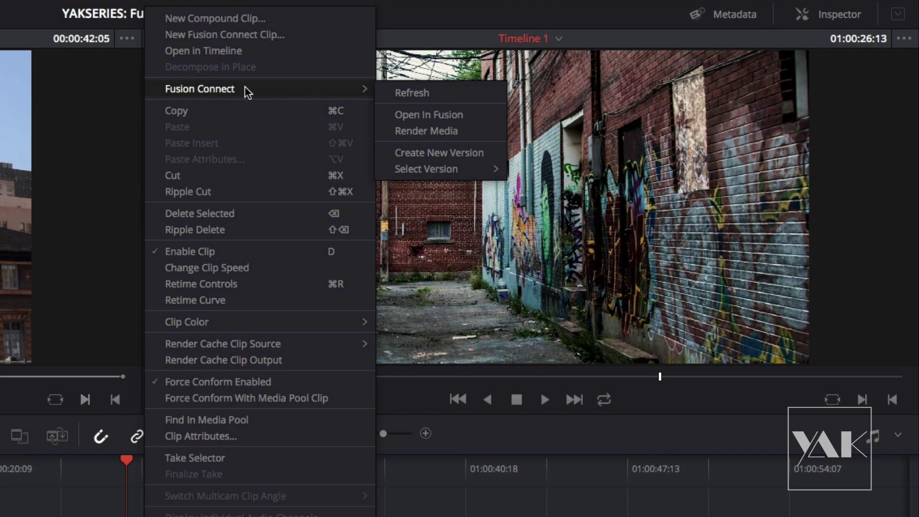
pyautogui.moveTo(436, 167)
pyautogui.click(537, 188)
pyautogui.moveTo(124, 460); pyautogui.dragTo(147, 488)
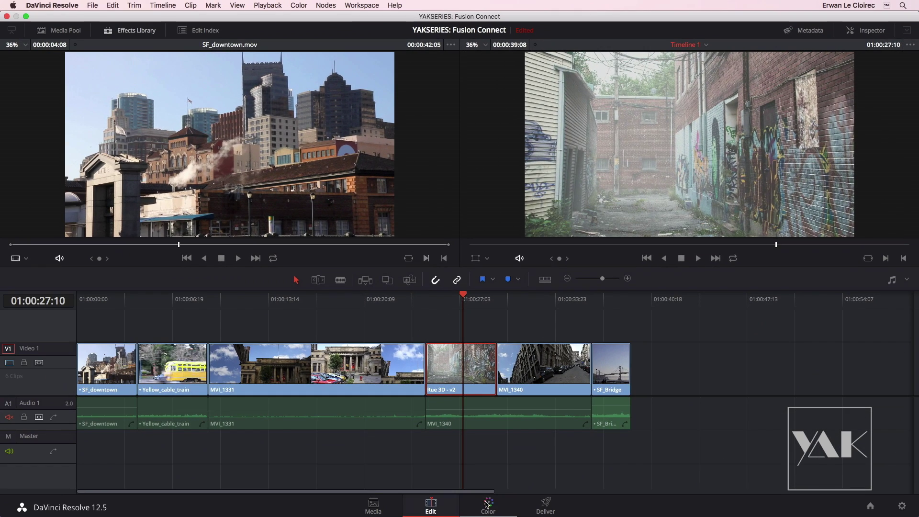
# - Grade the Rue 3D clip with lift -0.04, gain 0.86 and color temperature -580, and return to the Edit page
pyautogui.click(487, 504)
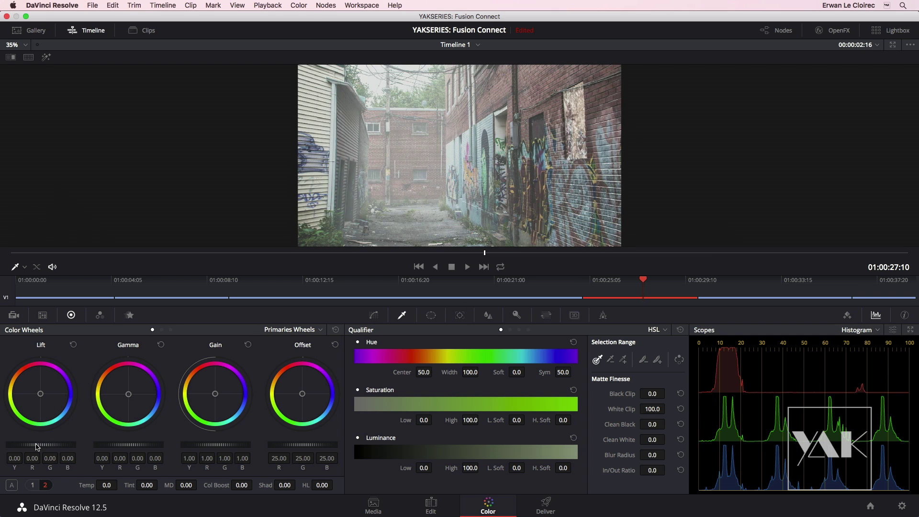
pyautogui.moveTo(37, 447); pyautogui.dragTo(29, 447)
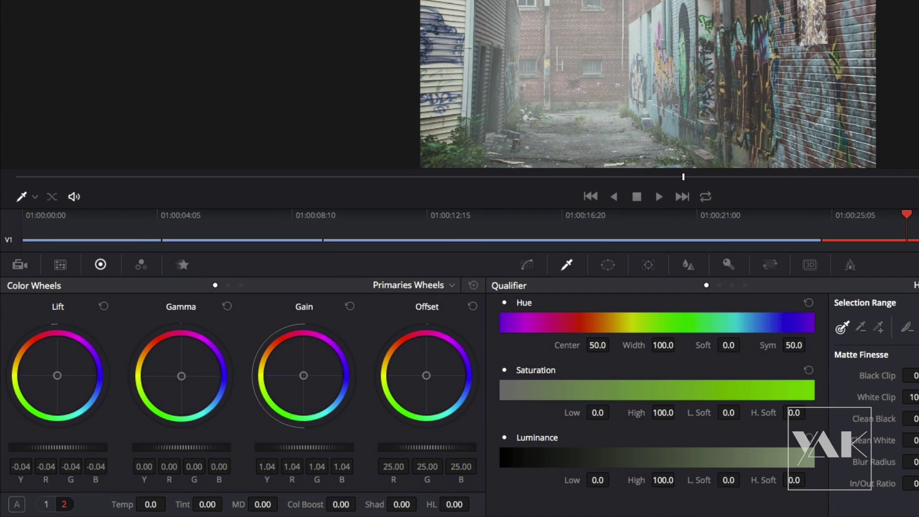
pyautogui.moveTo(304, 447); pyautogui.dragTo(217, 452)
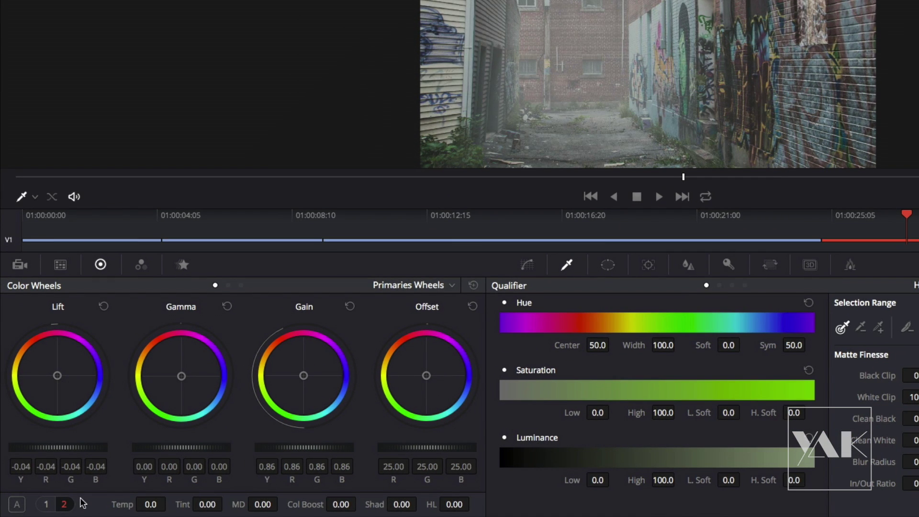
pyautogui.moveTo(150, 504)
pyautogui.mouseDown()
pyautogui.moveTo(134, 504)
pyautogui.moveTo(176, 504)
pyautogui.moveTo(138, 504)
pyautogui.moveTo(162, 499)
pyautogui.mouseUp()
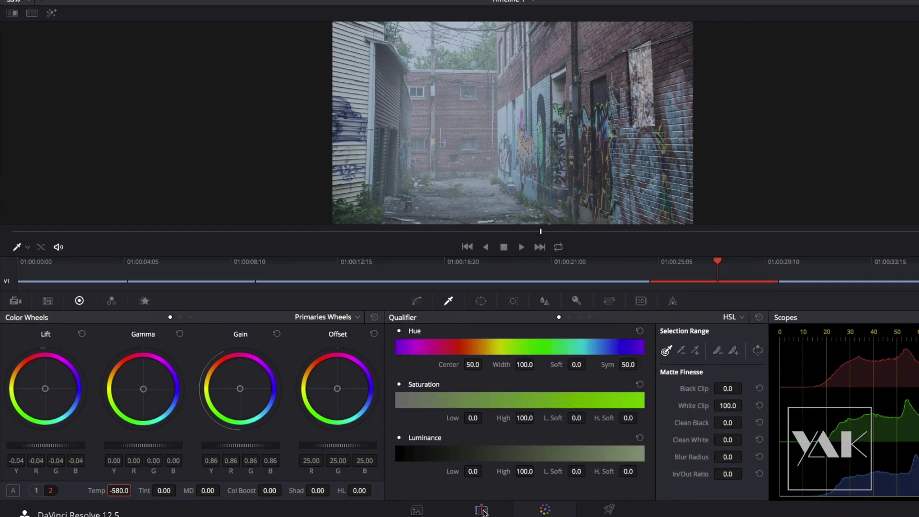
pyautogui.click(481, 509)
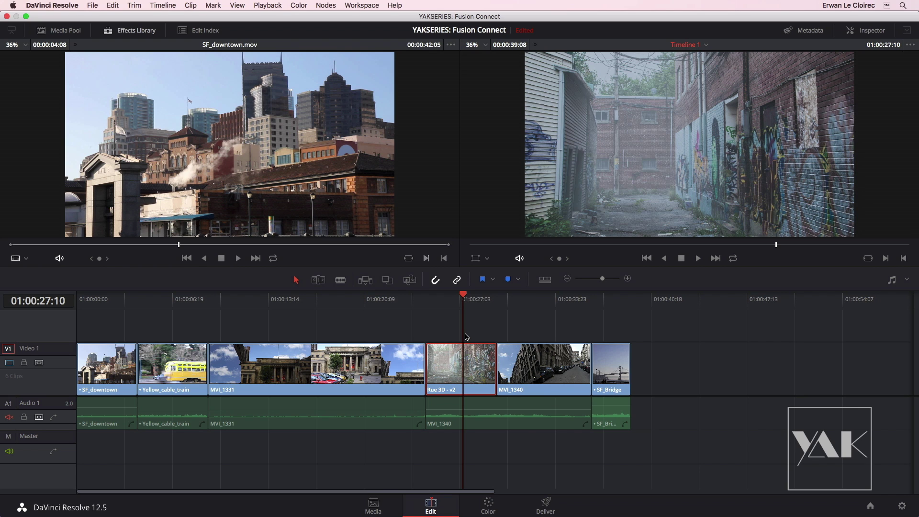
pyautogui.rightClick(458, 373)
pyautogui.moveTo(511, 85)
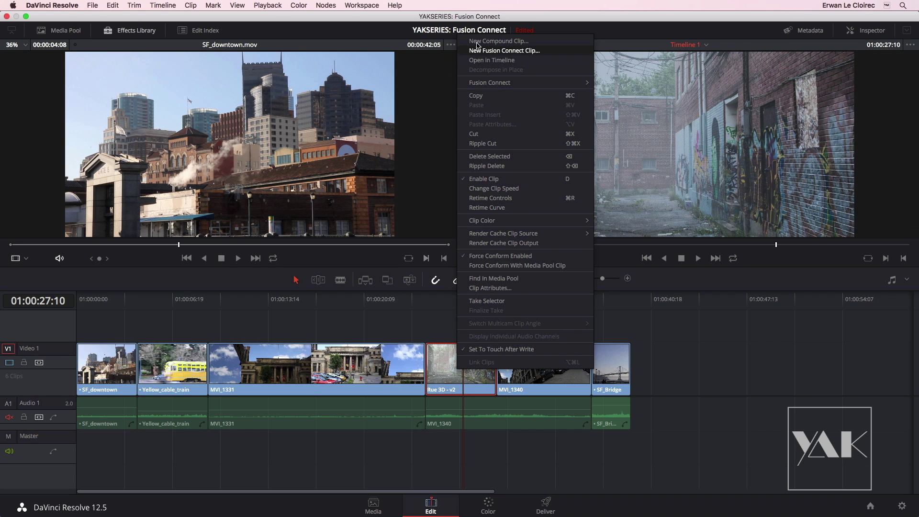
pyautogui.click(448, 325)
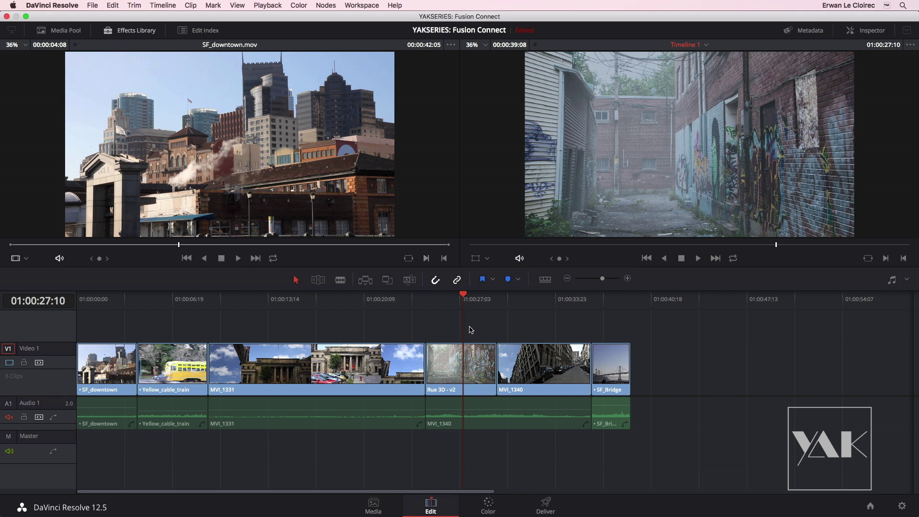
# - Scrub through the Rue 3D clip to review the graded fog version, ending at 01:00:26:09
pyautogui.moveTo(463, 297); pyautogui.dragTo(469, 315)
pyautogui.moveTo(464, 301); pyautogui.dragTo(442, 303)
pyautogui.moveTo(446, 301)
pyautogui.mouseDown()
pyautogui.moveTo(478, 308)
pyautogui.moveTo(449, 311)
pyautogui.mouseUp()
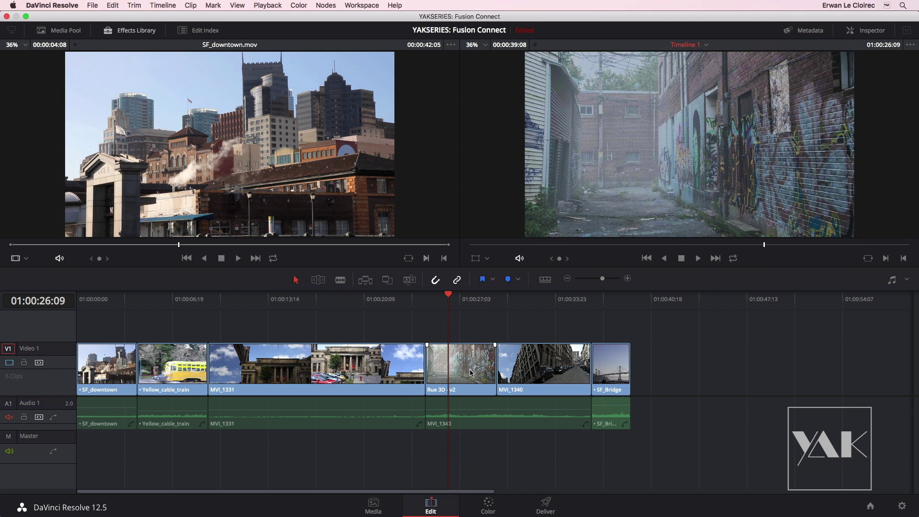